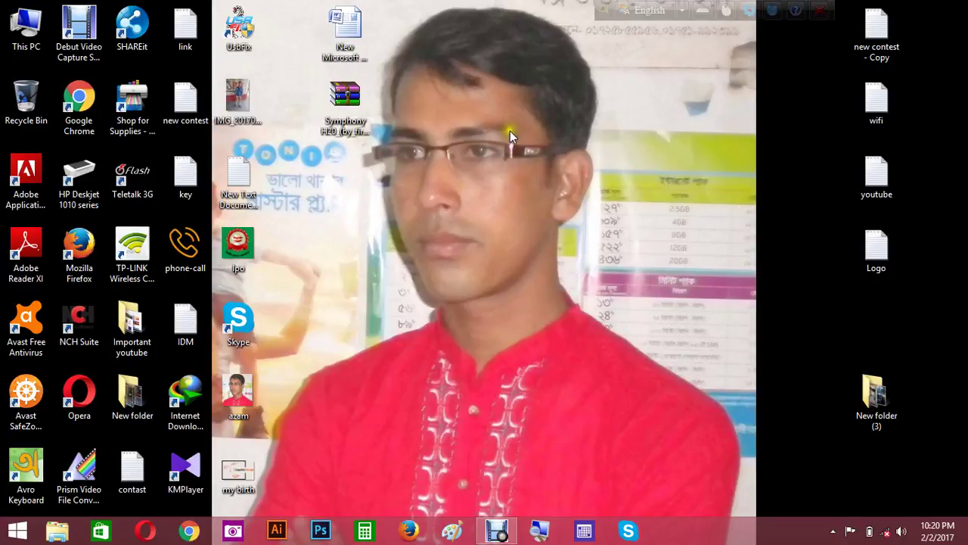
# Step: Refresh the Windows desktop from its right-click menu
pyautogui.rightClick(477, 68)
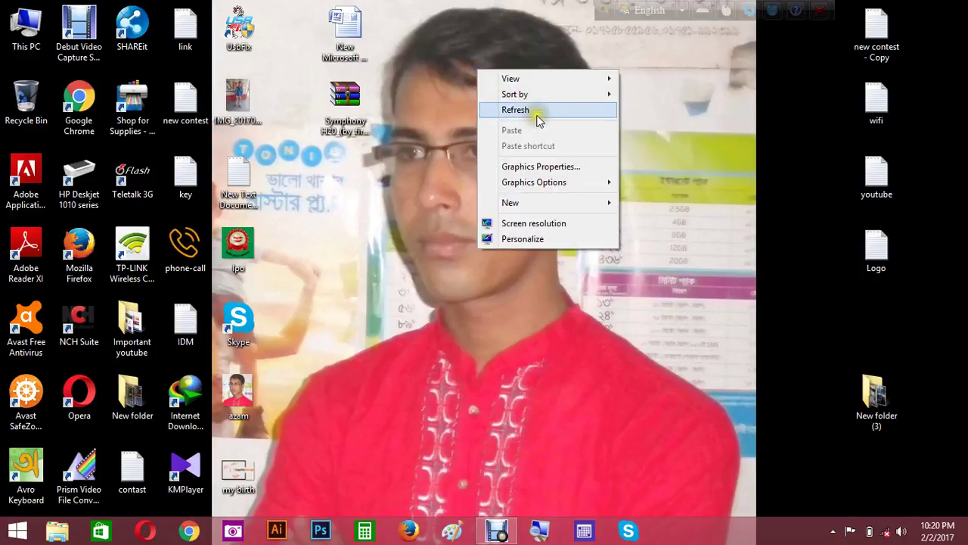
pyautogui.click(503, 113)
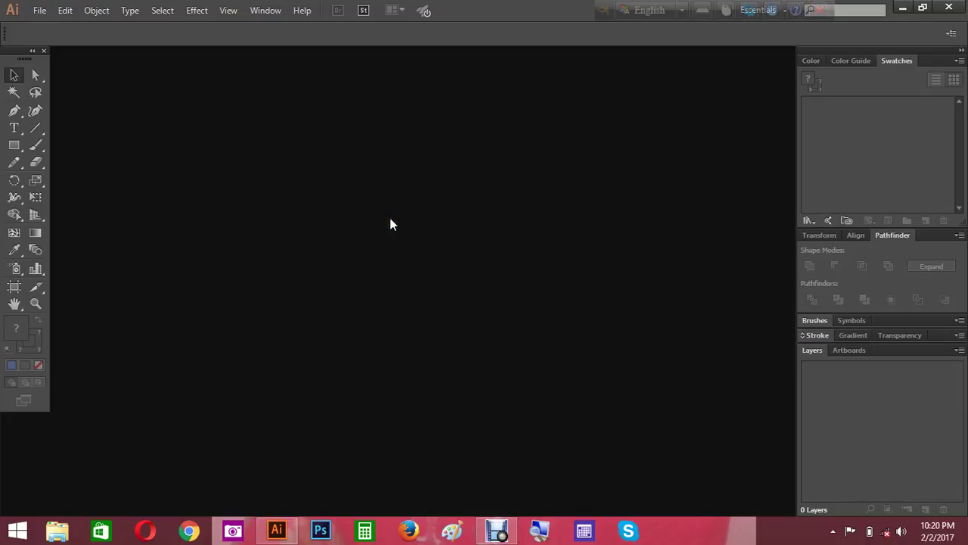
pyautogui.click(411, 134)
pyautogui.click(497, 247)
pyautogui.click(476, 143)
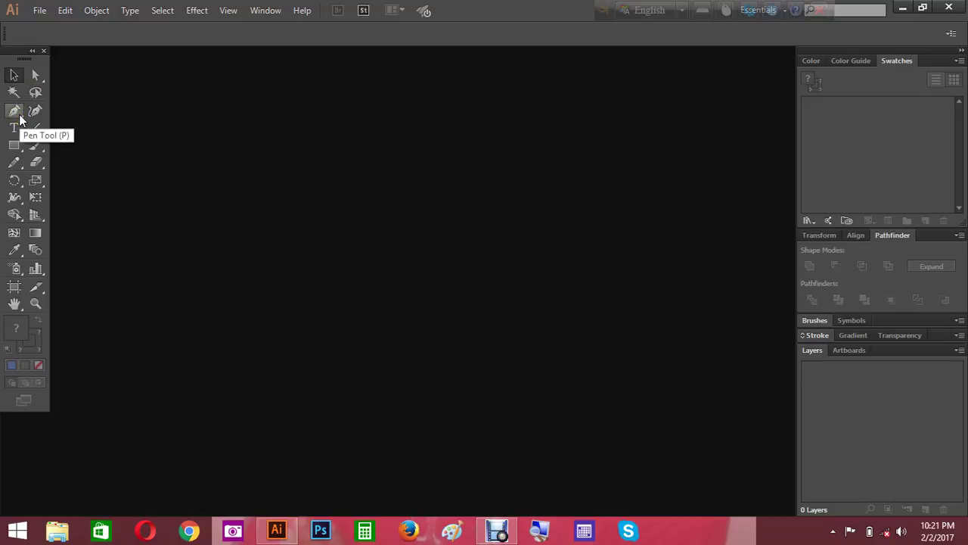
pyautogui.click(14, 114)
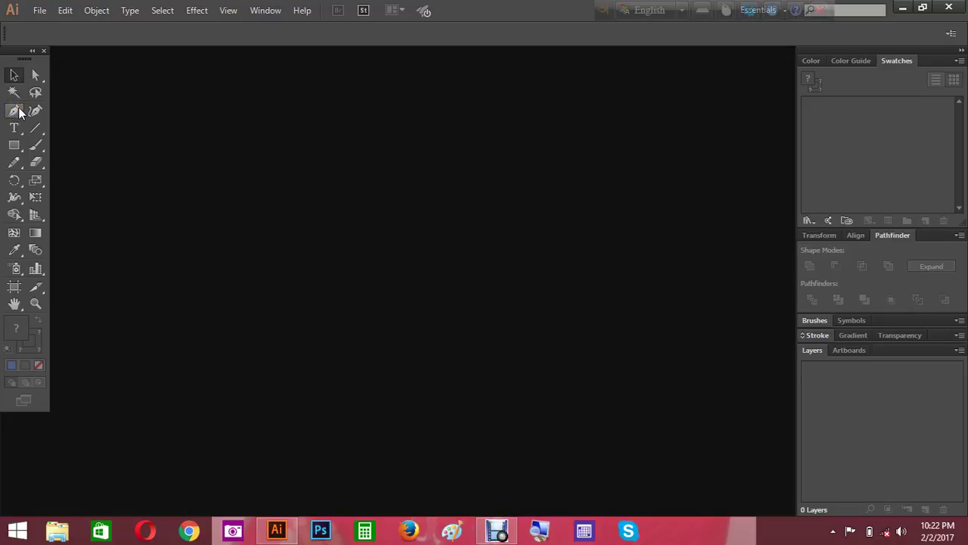
pyautogui.click(20, 116)
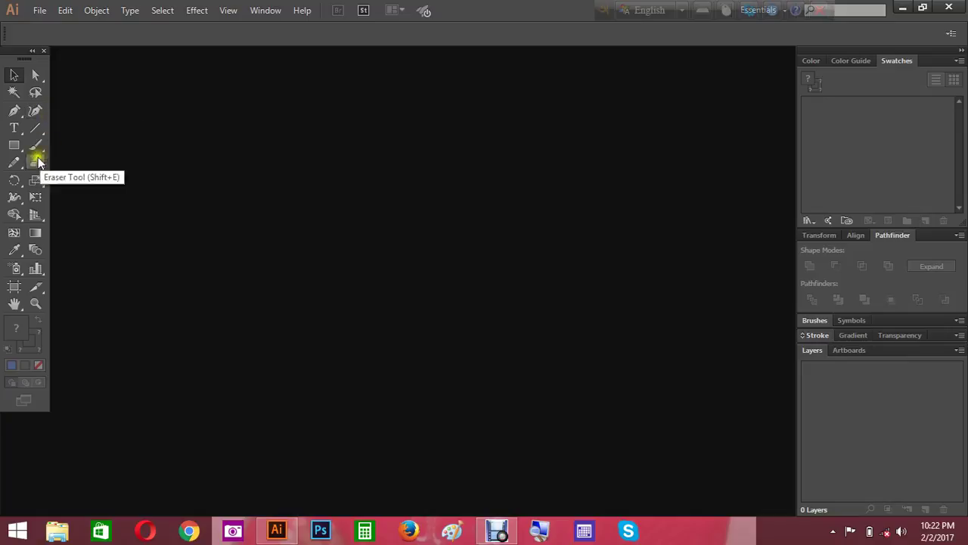
pyautogui.click(15, 127)
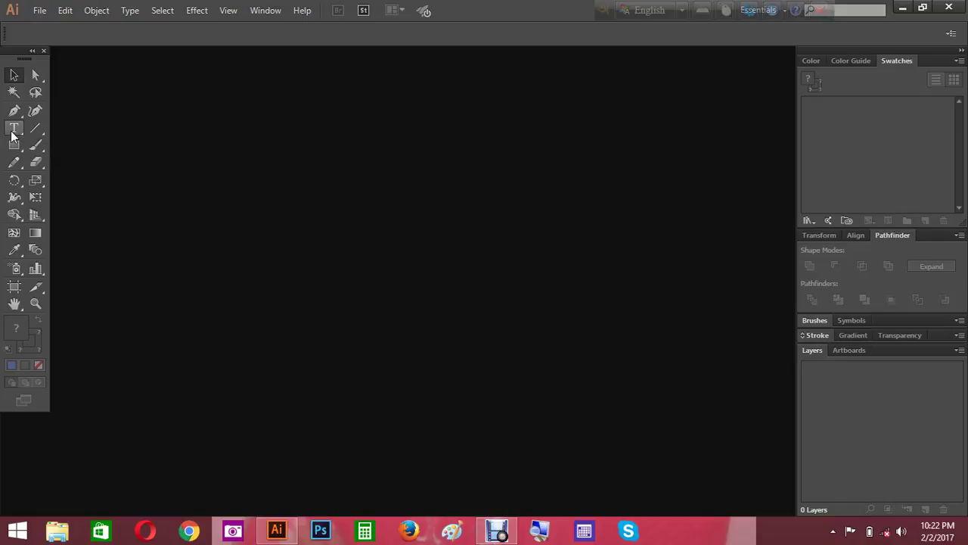
pyautogui.click(10, 132)
pyautogui.click(34, 134)
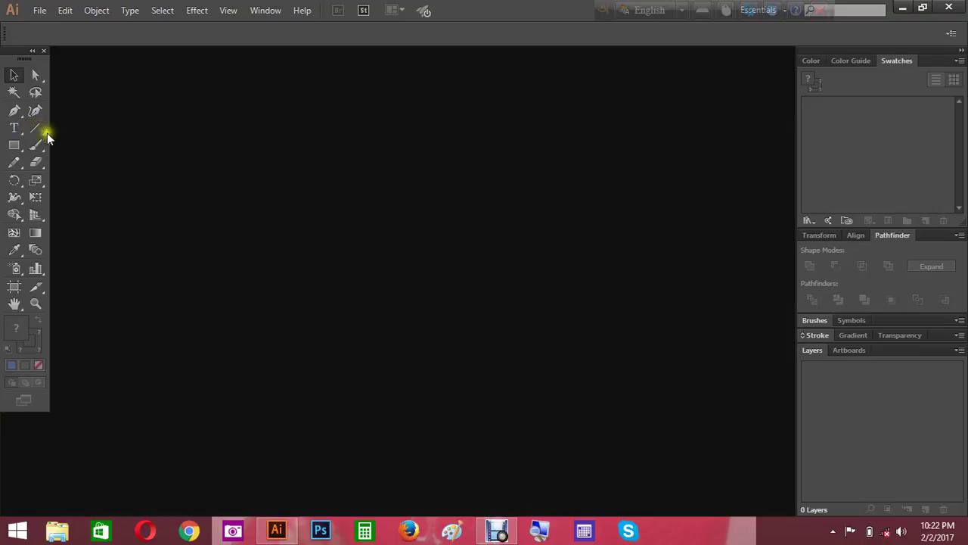
pyautogui.click(37, 127)
pyautogui.click(38, 129)
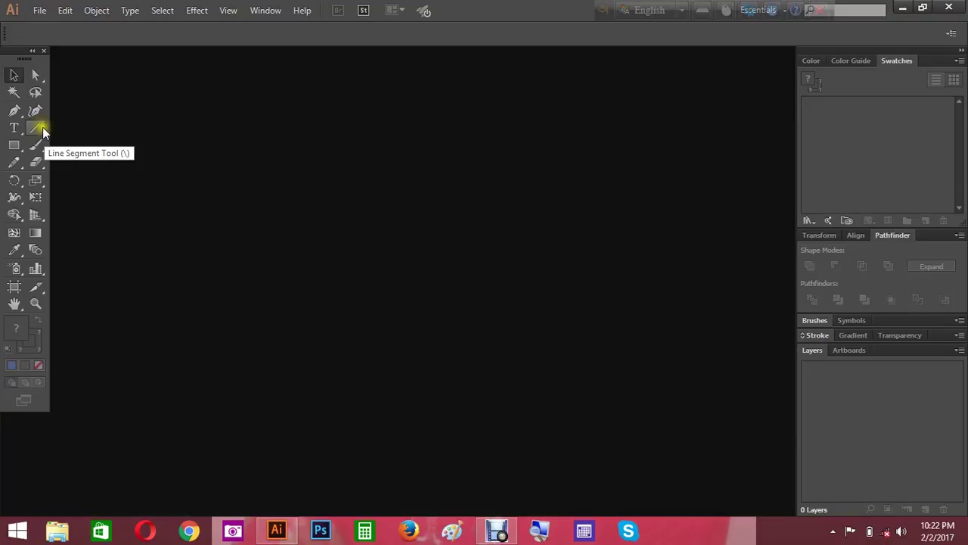
pyautogui.click(43, 129)
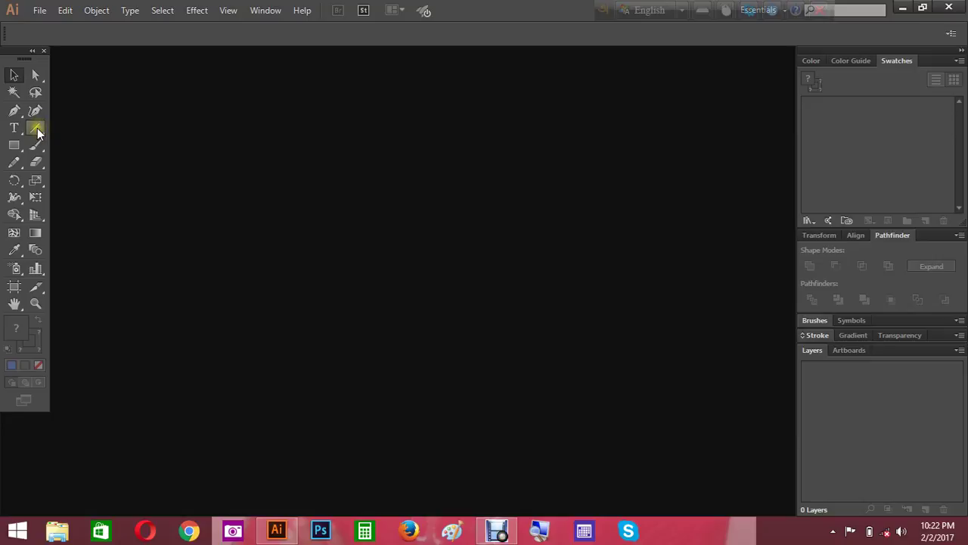
pyautogui.click(35, 132)
pyautogui.click(35, 132)
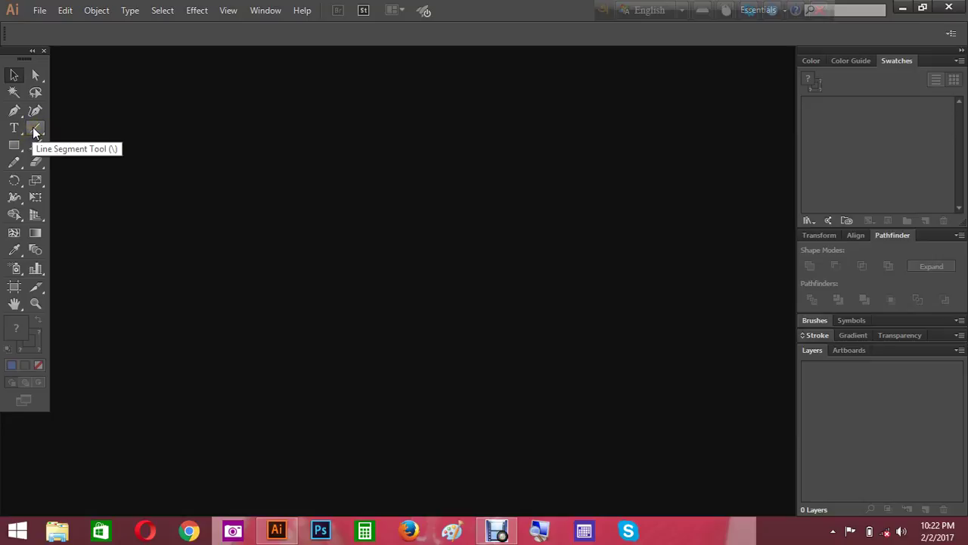
pyautogui.click(34, 131)
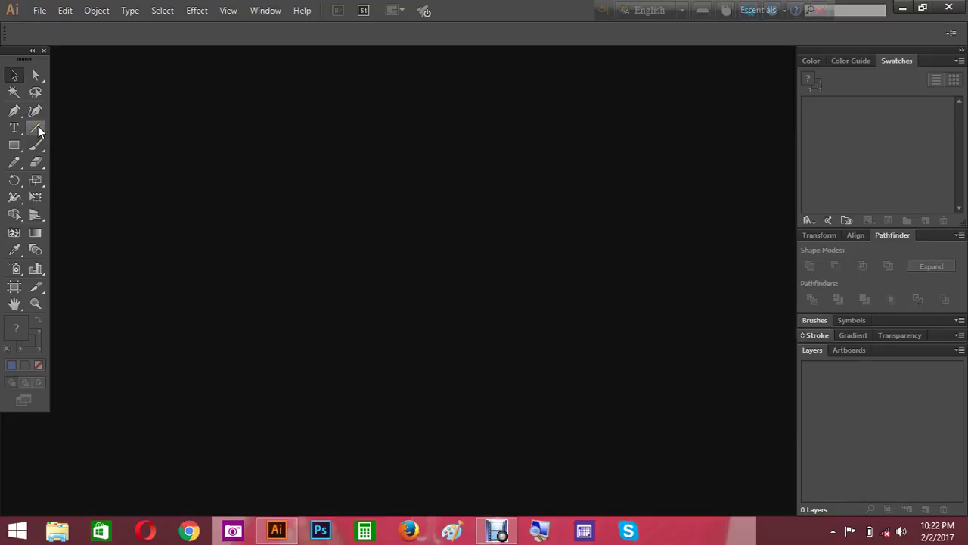
pyautogui.click(39, 131)
pyautogui.click(36, 130)
pyautogui.click(134, 119)
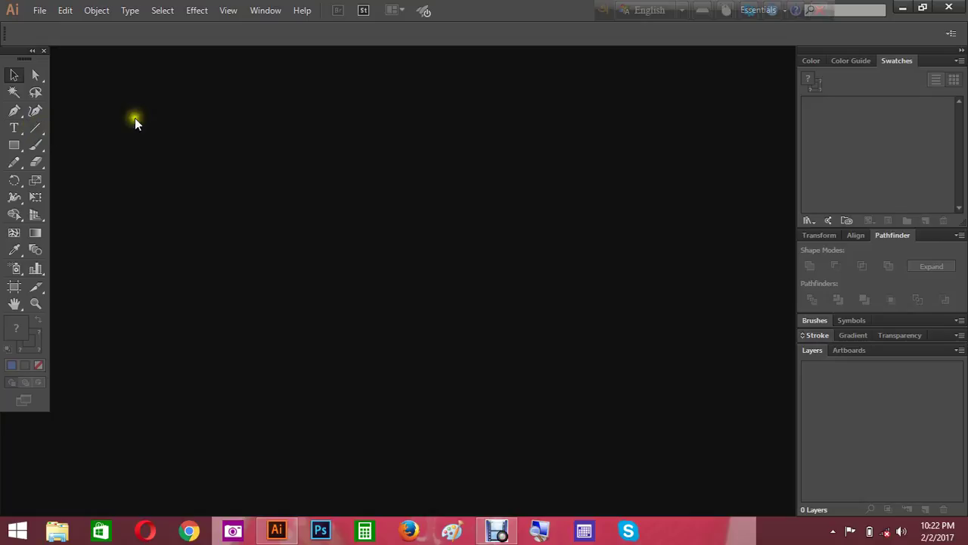
pyautogui.click(32, 129)
pyautogui.click(118, 127)
pyautogui.click(9, 152)
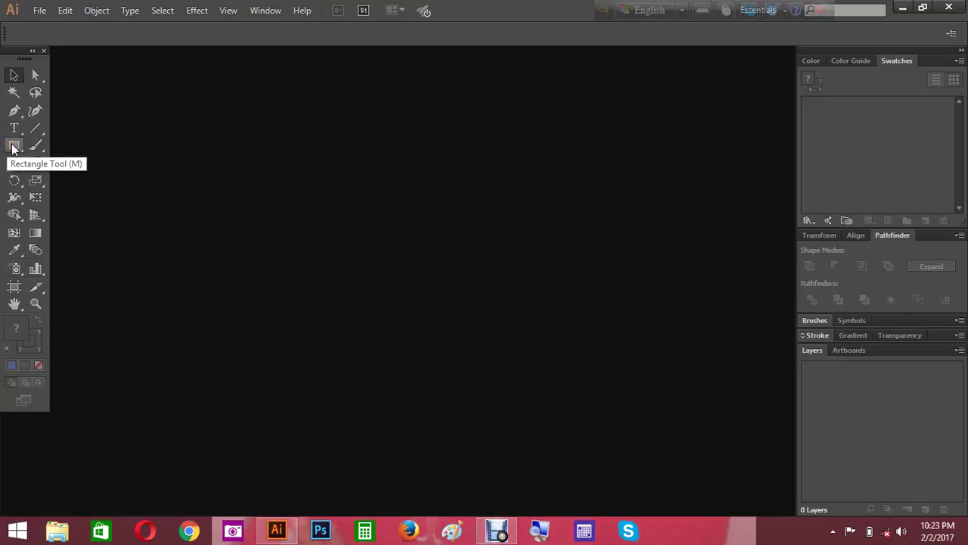
pyautogui.click(13, 148)
pyautogui.click(14, 147)
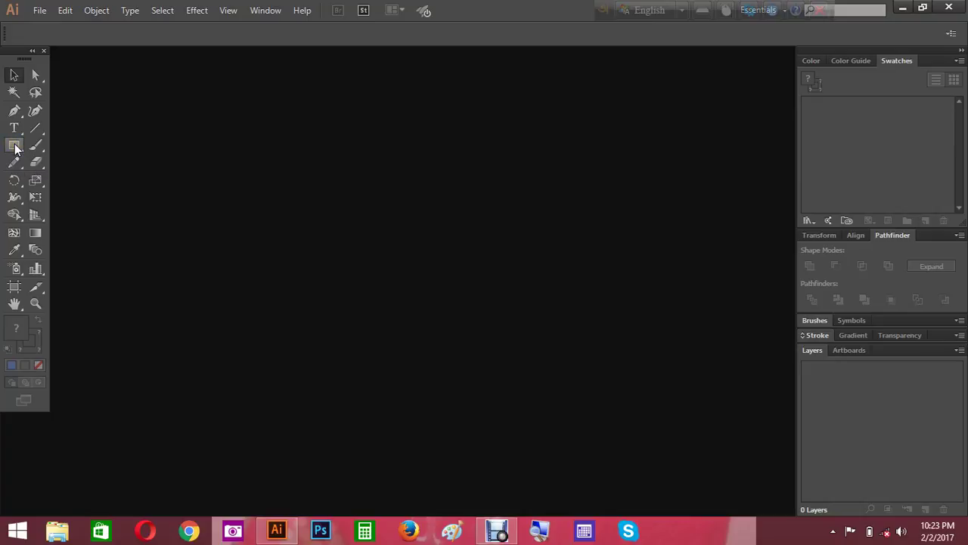
pyautogui.click(14, 148)
pyautogui.click(15, 149)
pyautogui.click(28, 148)
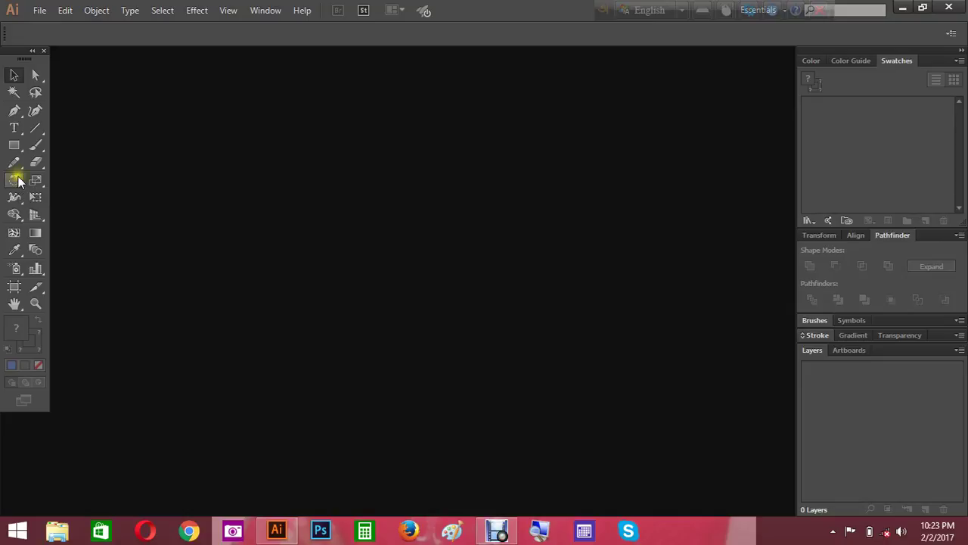
pyautogui.click(15, 180)
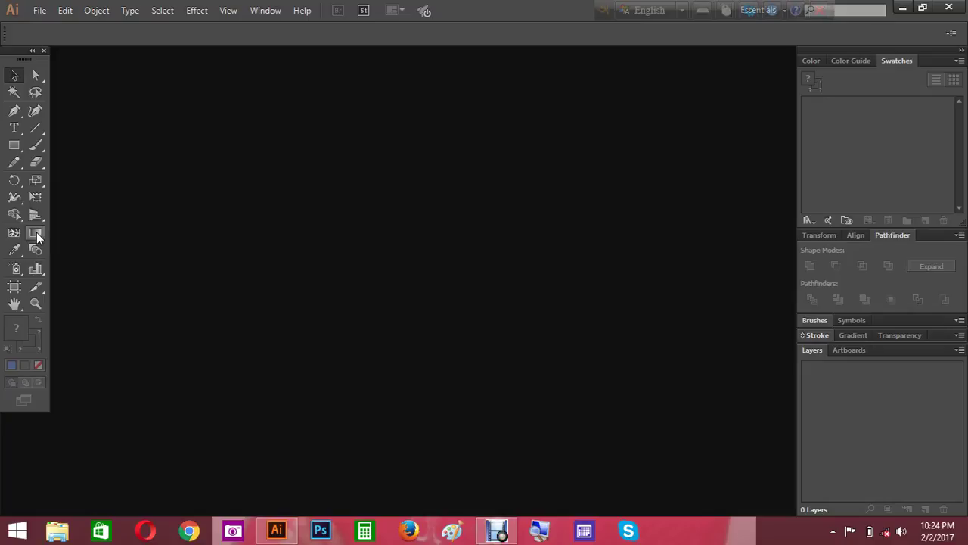
pyautogui.click(37, 233)
pyautogui.click(16, 249)
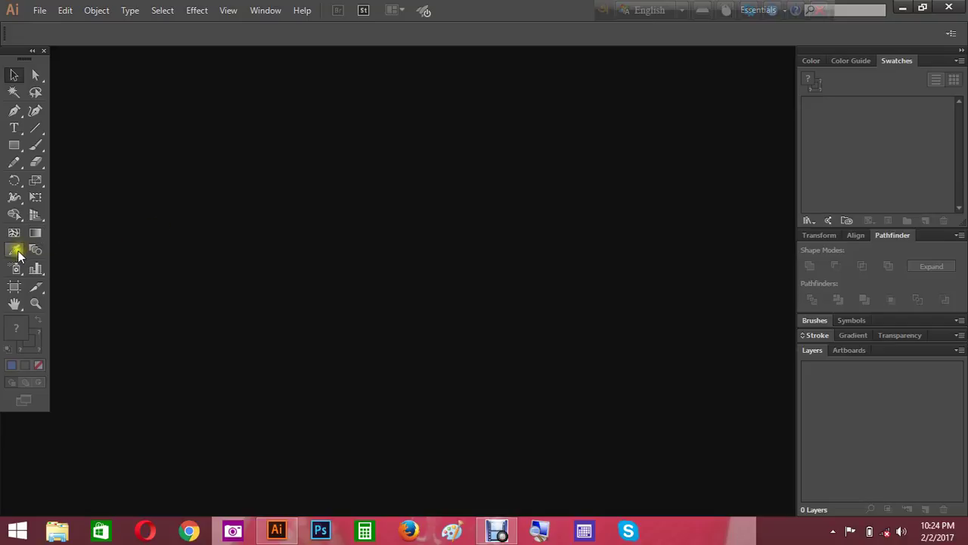
pyautogui.click(16, 253)
pyautogui.click(36, 251)
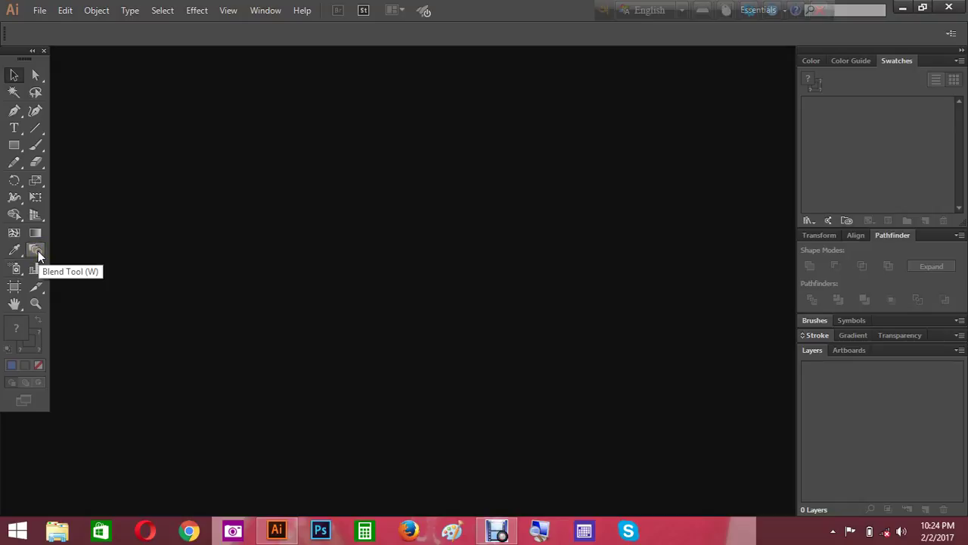
pyautogui.click(38, 250)
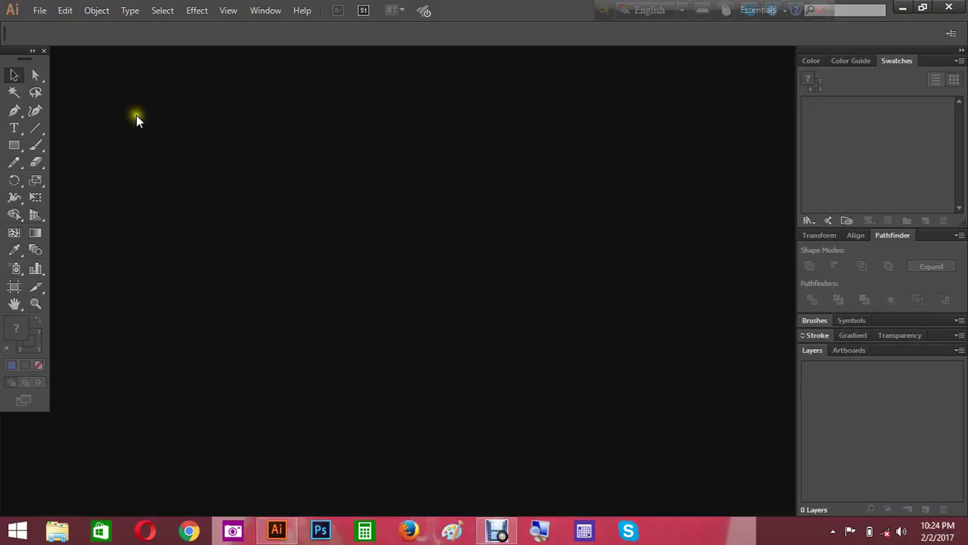
# Step: Bring up the New Document dialog from the File menu
pyautogui.click(186, 181)
pyautogui.click(118, 96)
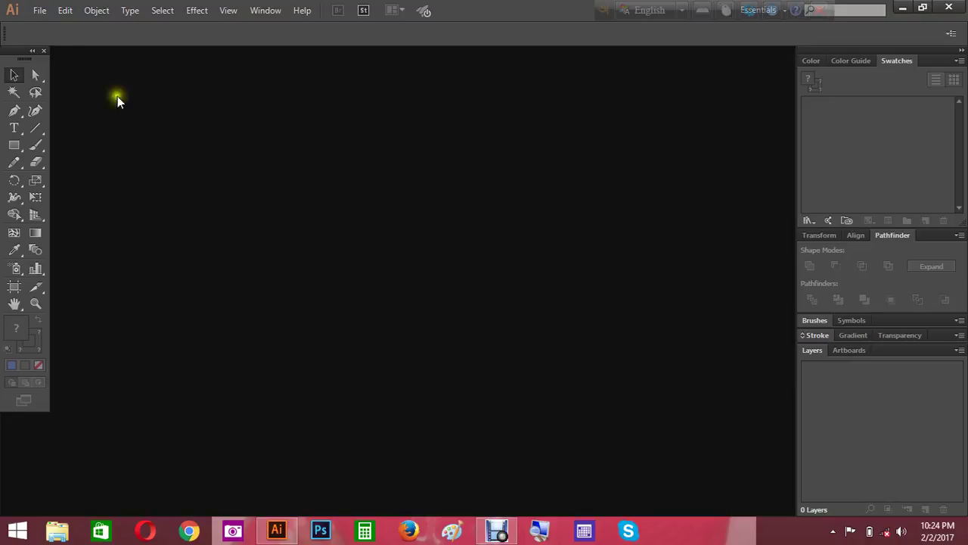
pyautogui.click(38, 10)
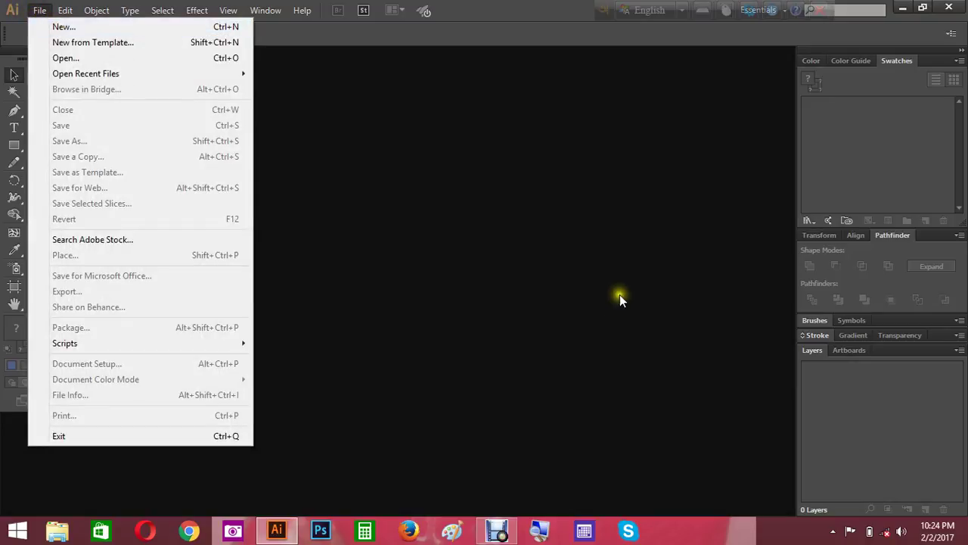
pyautogui.click(554, 238)
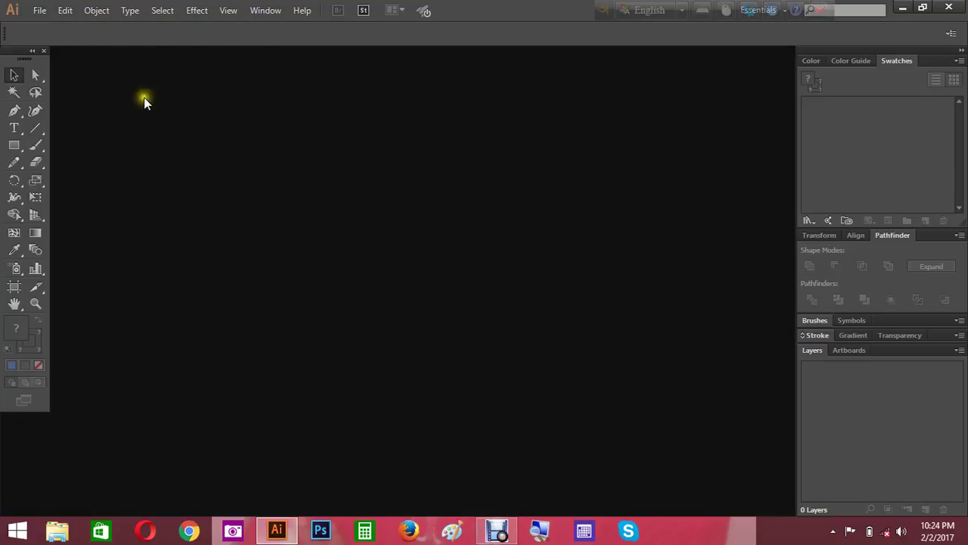
pyautogui.click(38, 10)
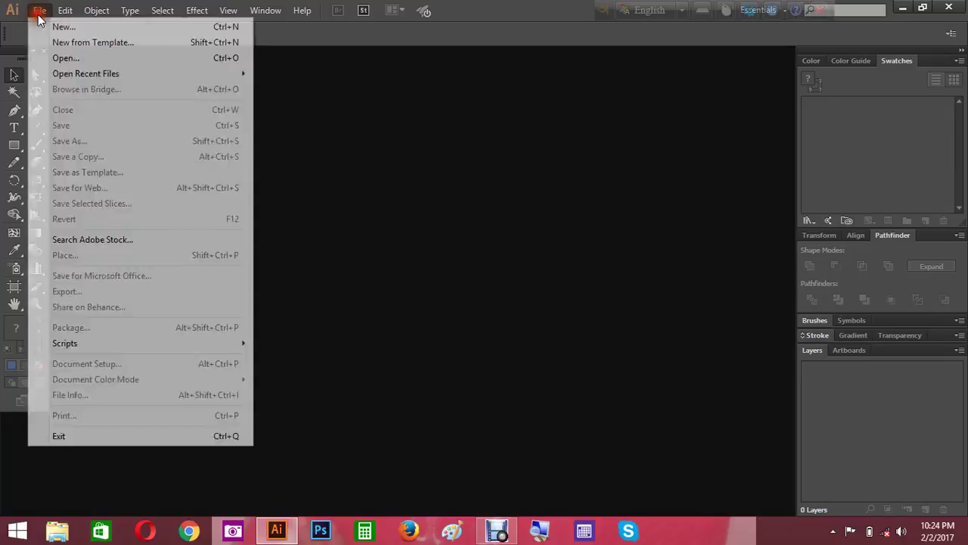
pyautogui.click(57, 28)
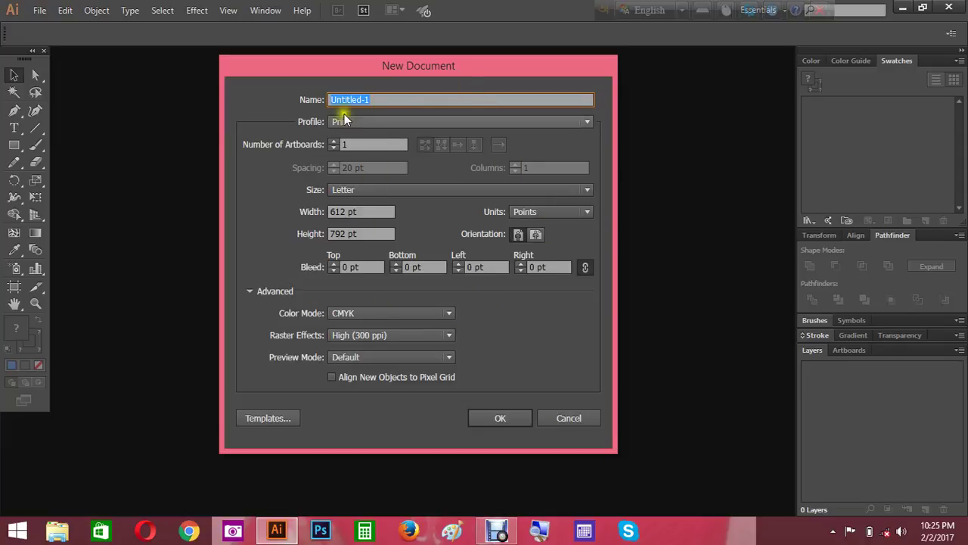
# Step: Set the new document to the Print profile, A4 size, measured in Inches
pyautogui.click(364, 124)
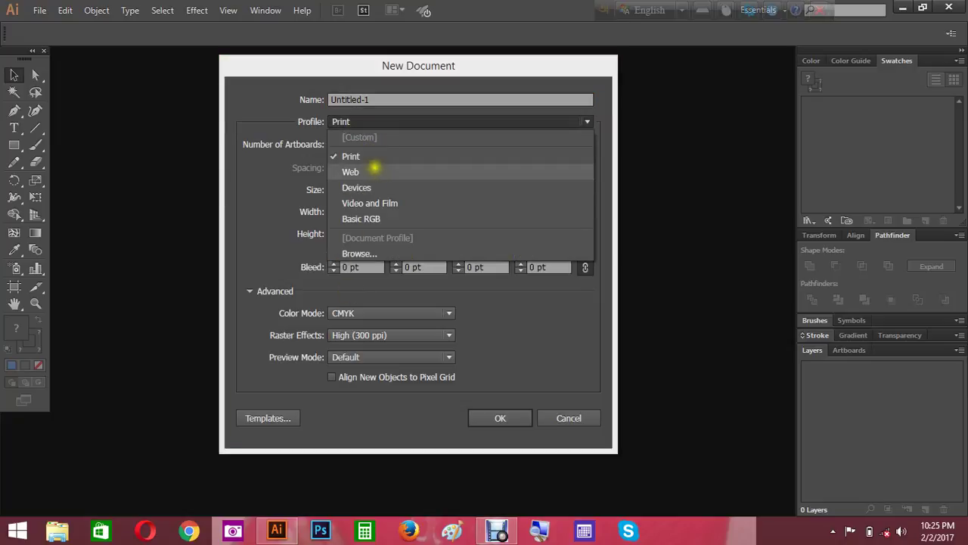
pyautogui.click(371, 170)
pyautogui.click(365, 123)
pyautogui.click(347, 152)
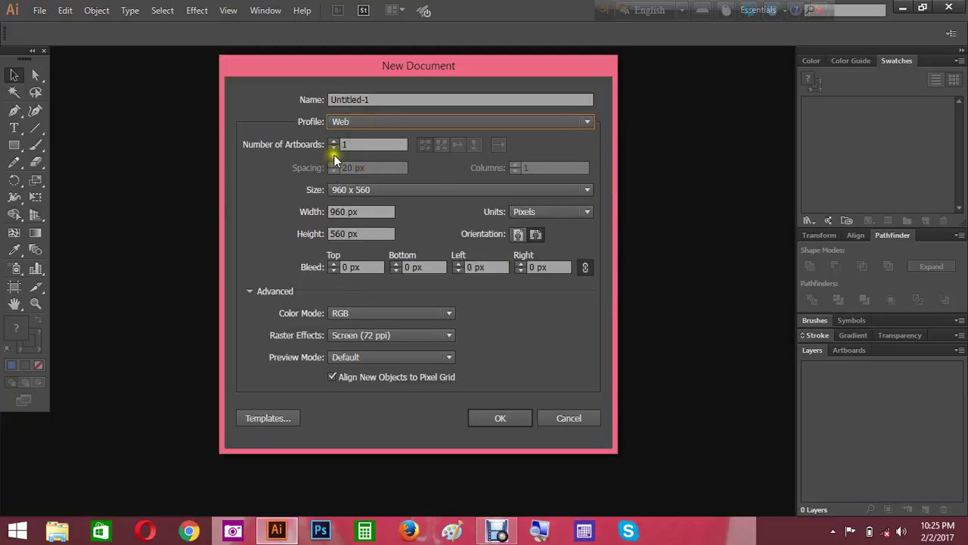
pyautogui.click(435, 99)
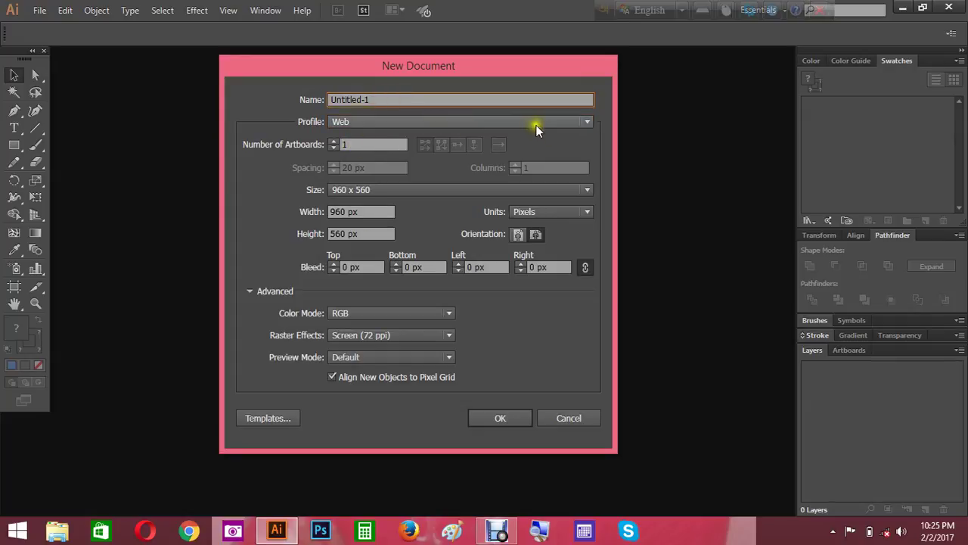
pyautogui.click(583, 121)
pyautogui.click(356, 153)
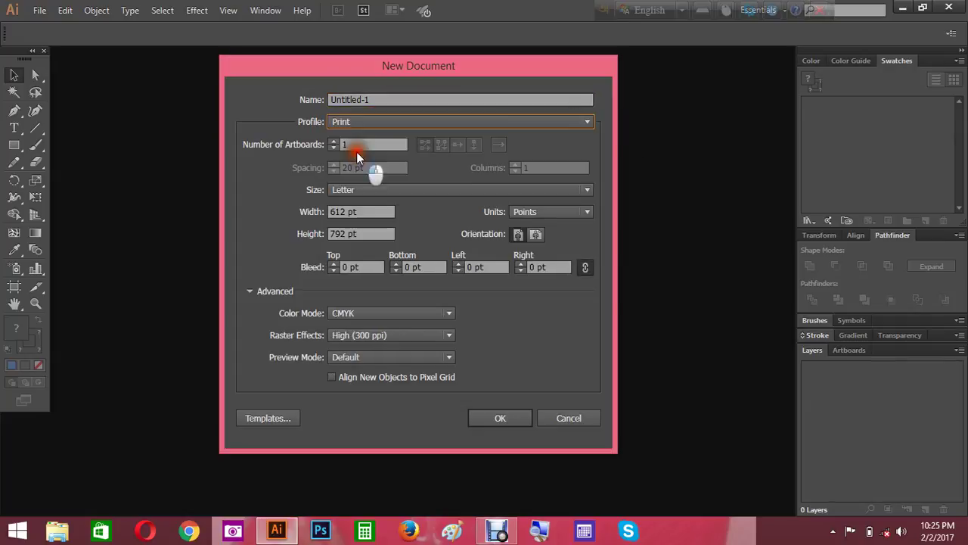
pyautogui.click(356, 188)
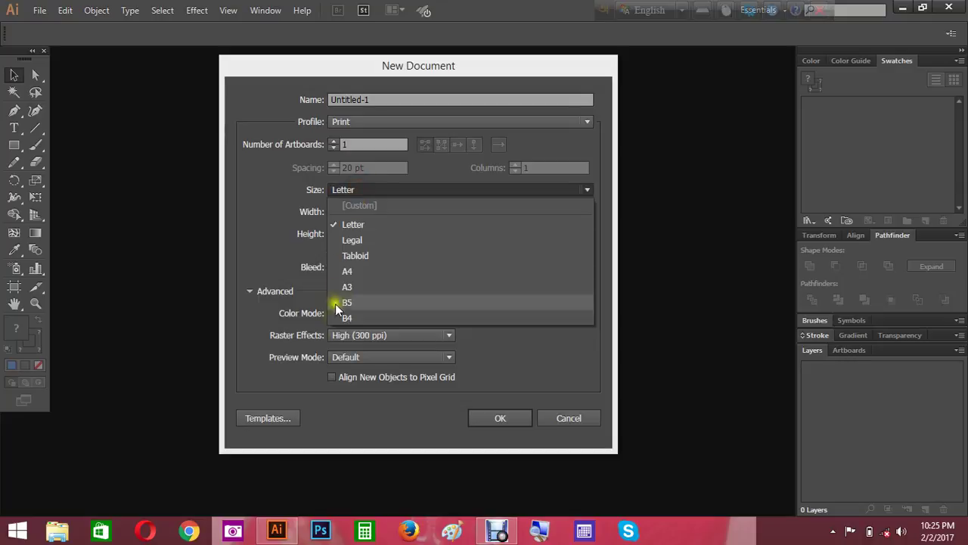
pyautogui.click(356, 269)
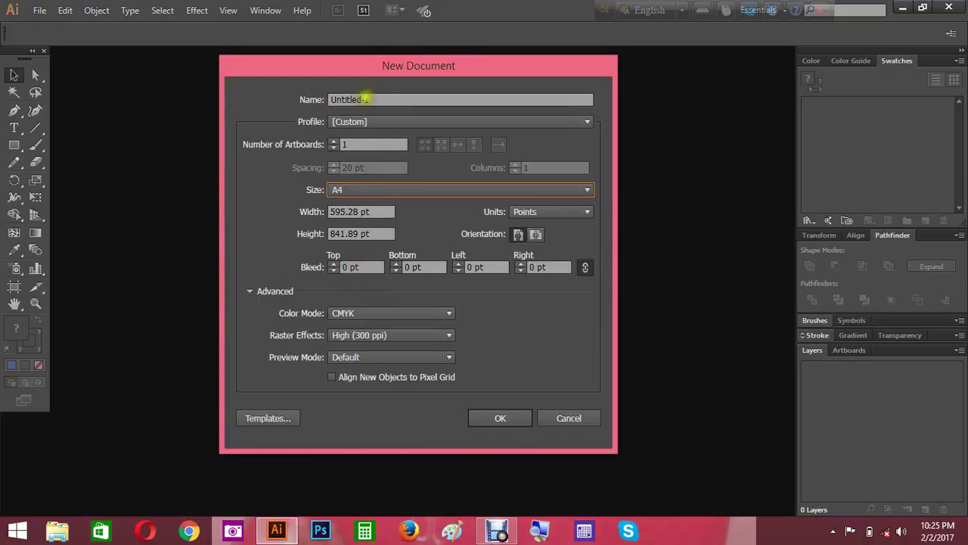
pyautogui.click(551, 212)
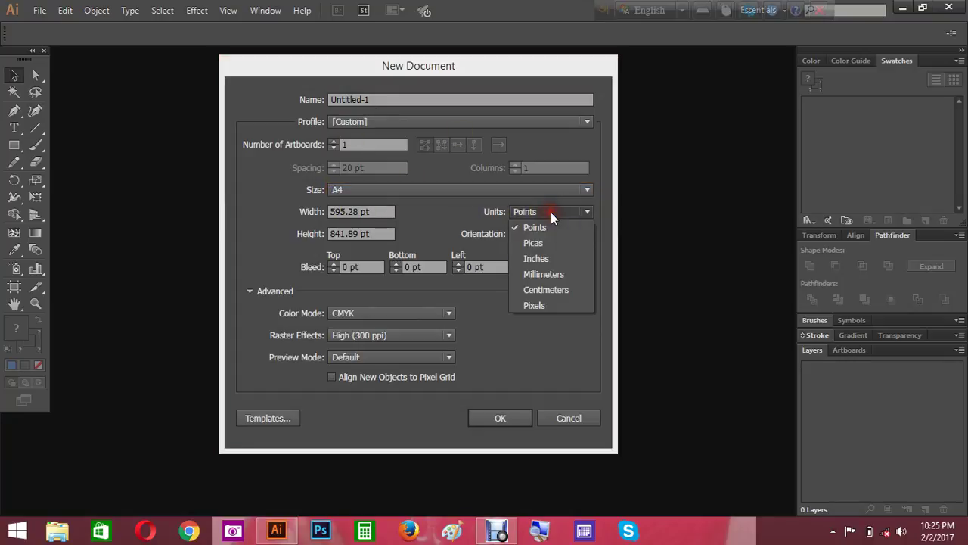
pyautogui.click(538, 257)
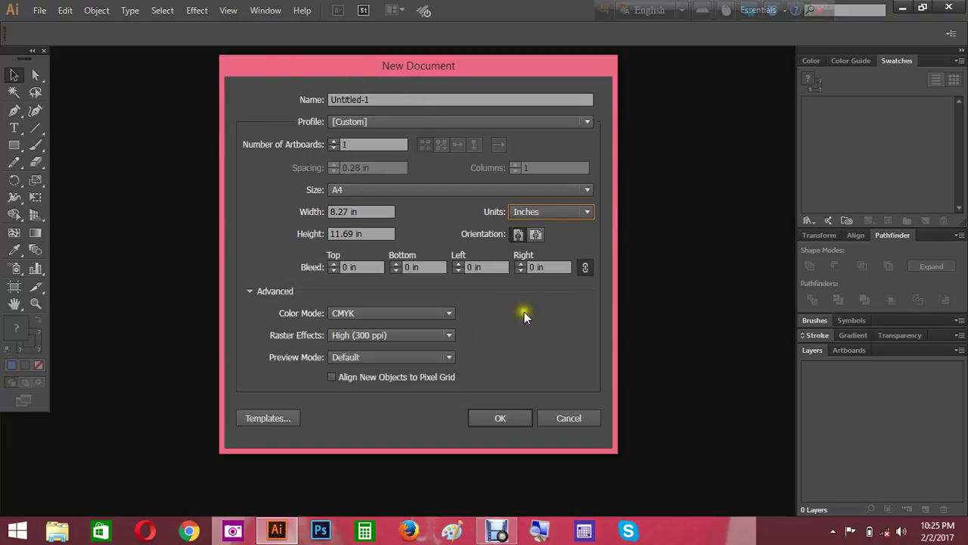
# Step: Keep CMYK colour mode and High (300 ppi) raster effects, and create the document
pyautogui.click(344, 312)
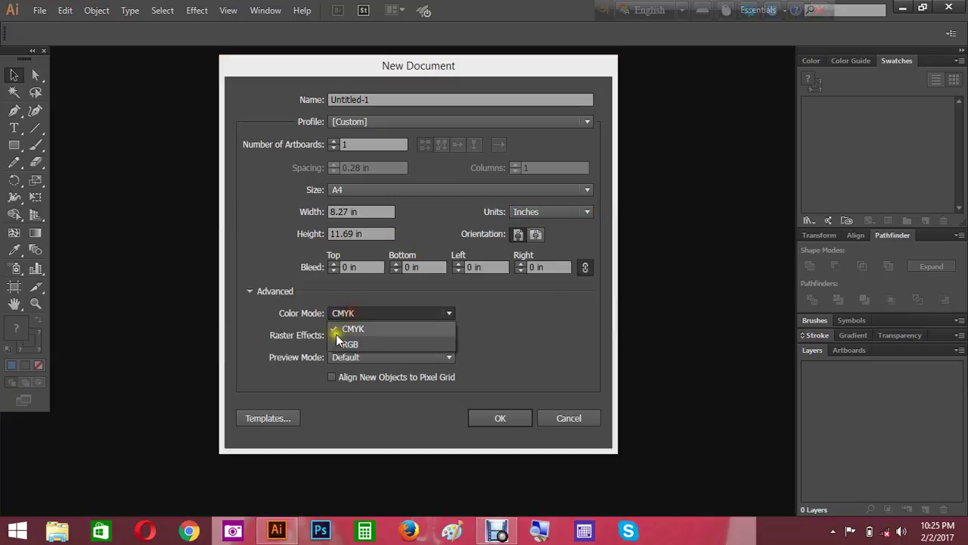
pyautogui.click(356, 326)
pyautogui.click(390, 335)
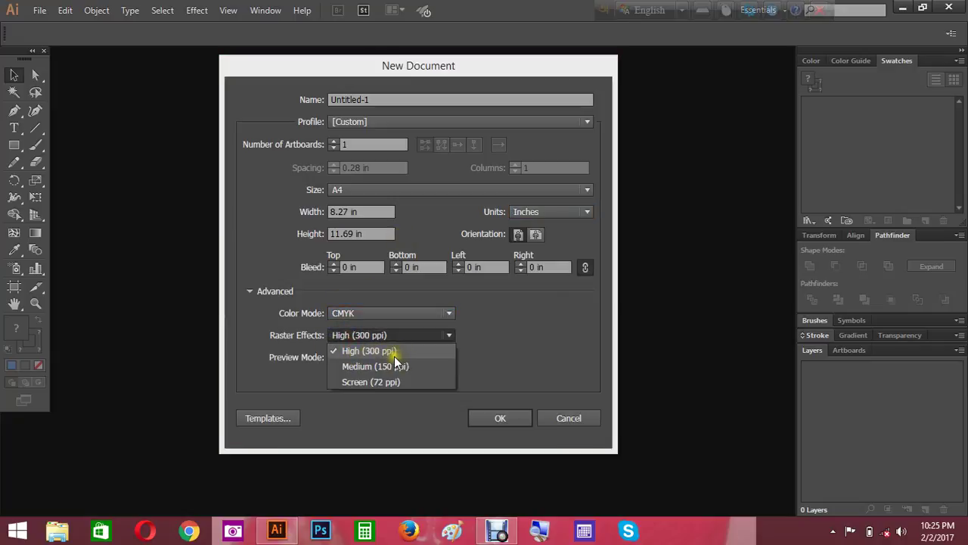
pyautogui.click(399, 353)
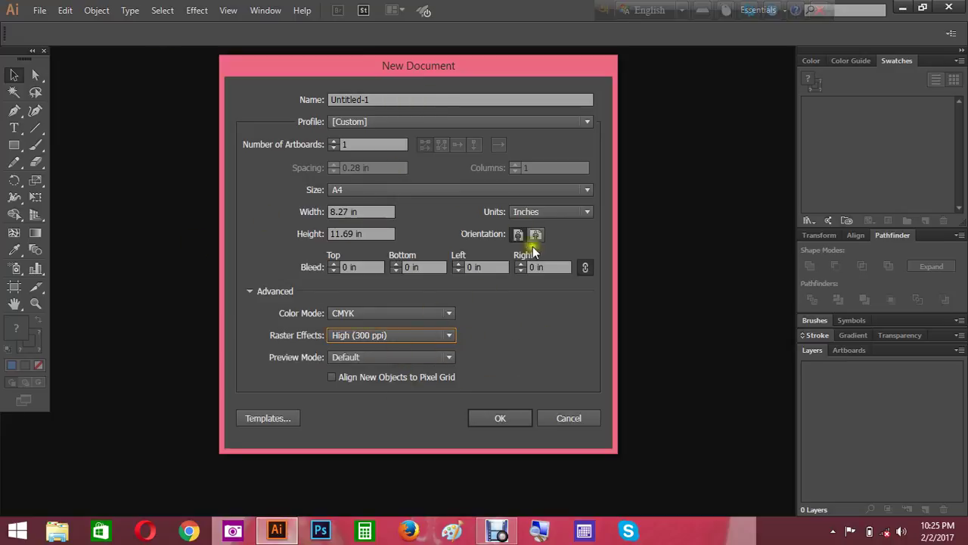
pyautogui.click(452, 314)
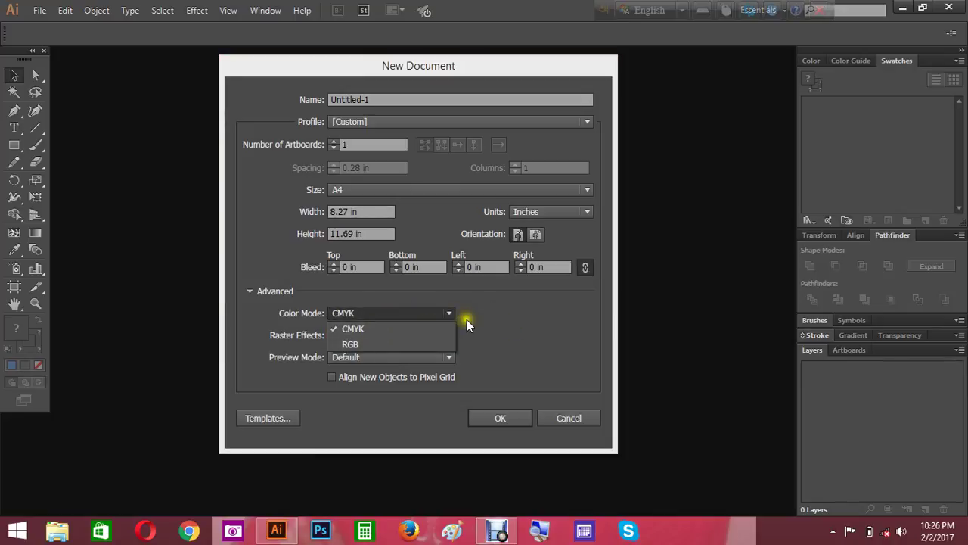
pyautogui.click(388, 314)
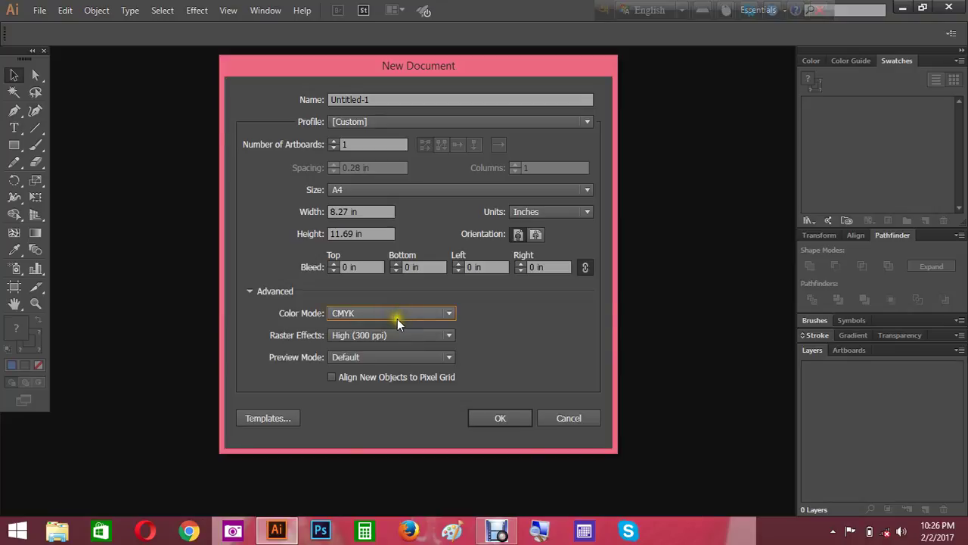
pyautogui.click(385, 319)
pyautogui.click(373, 319)
pyautogui.click(357, 349)
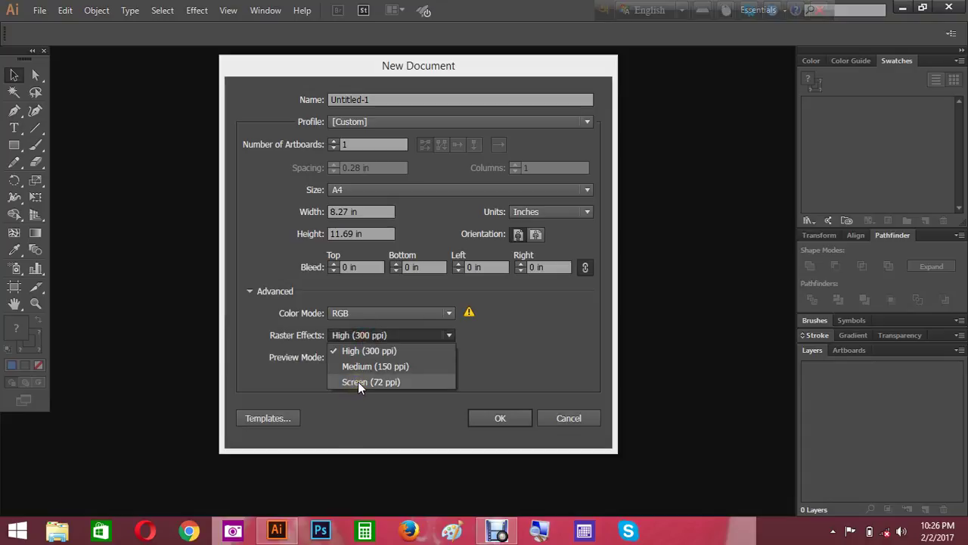
pyautogui.click(377, 315)
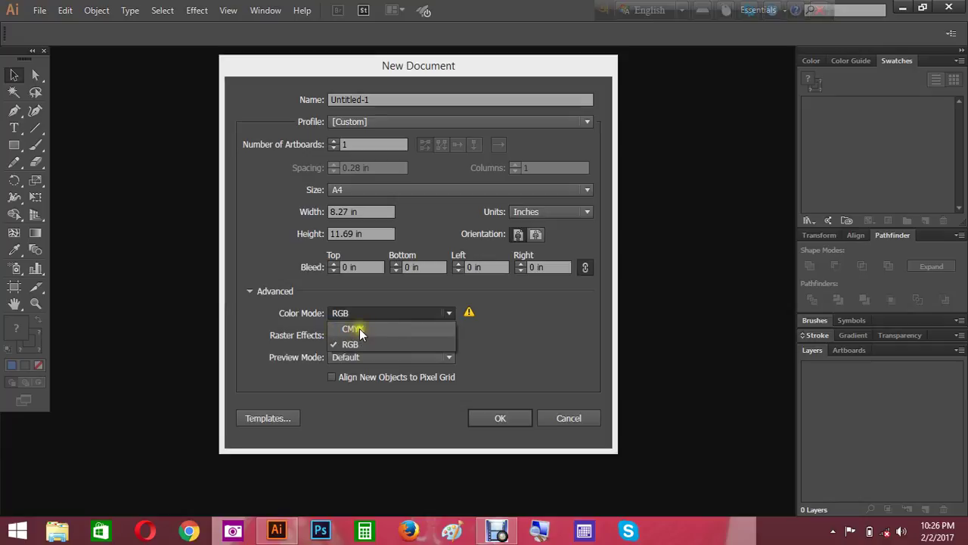
pyautogui.click(359, 328)
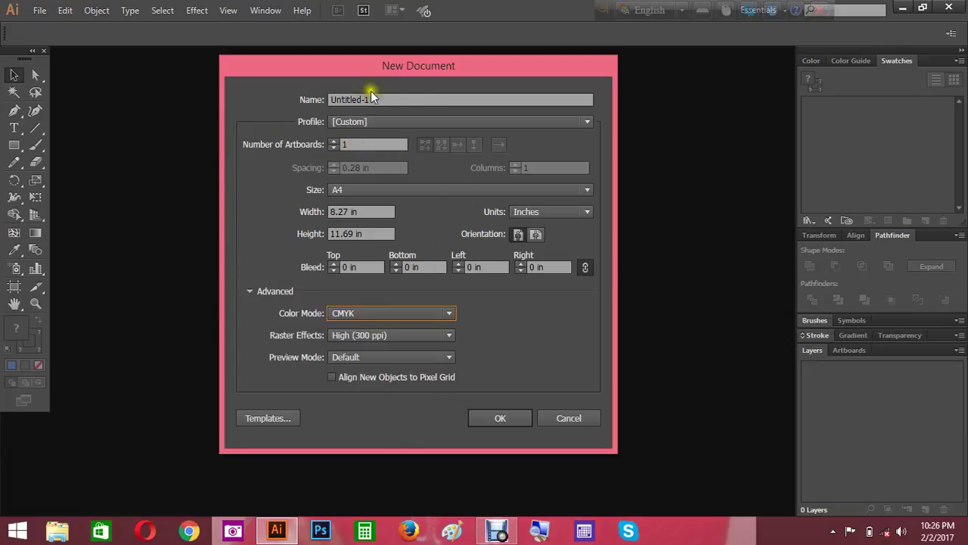
pyautogui.click(503, 420)
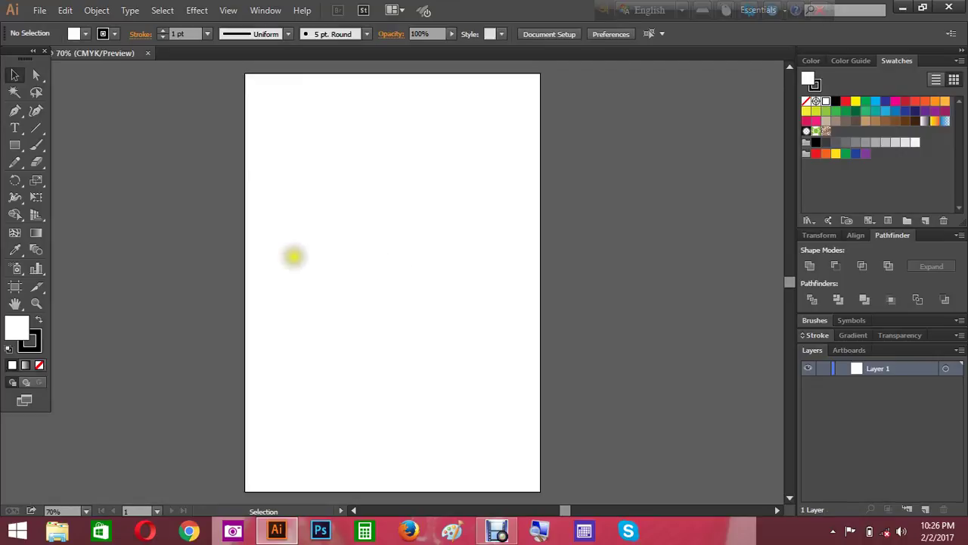
# Step: Draw a rectangle overlapping the artboard's left edge with the Rectangle tool
pyautogui.click(15, 146)
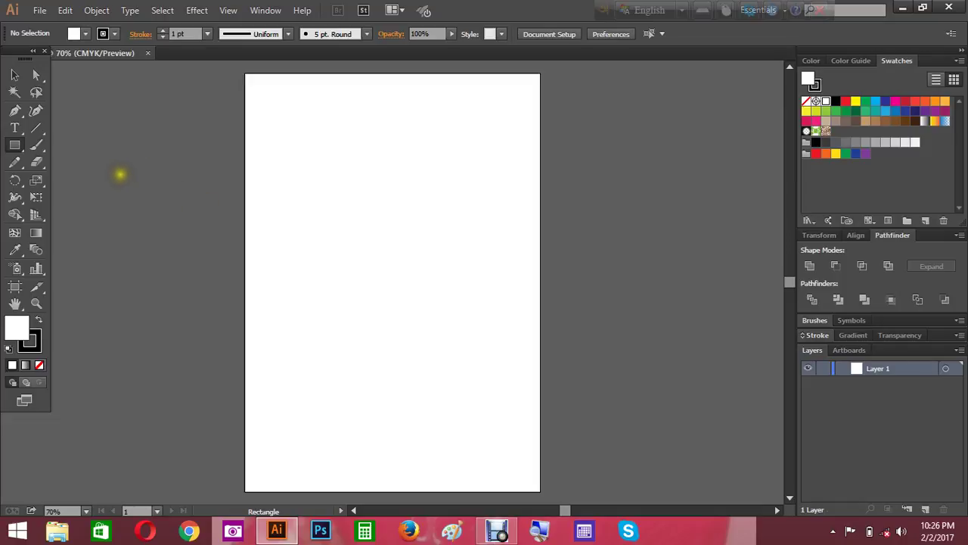
pyautogui.moveTo(120, 171)
pyautogui.mouseDown()
pyautogui.moveTo(222, 229)
pyautogui.moveTo(255, 268)
pyautogui.mouseUp()
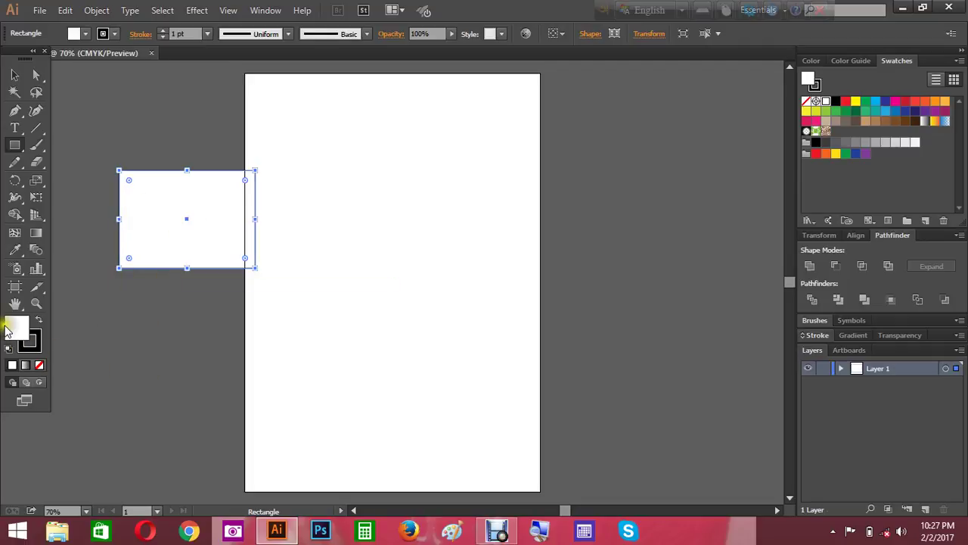
pyautogui.click(18, 330)
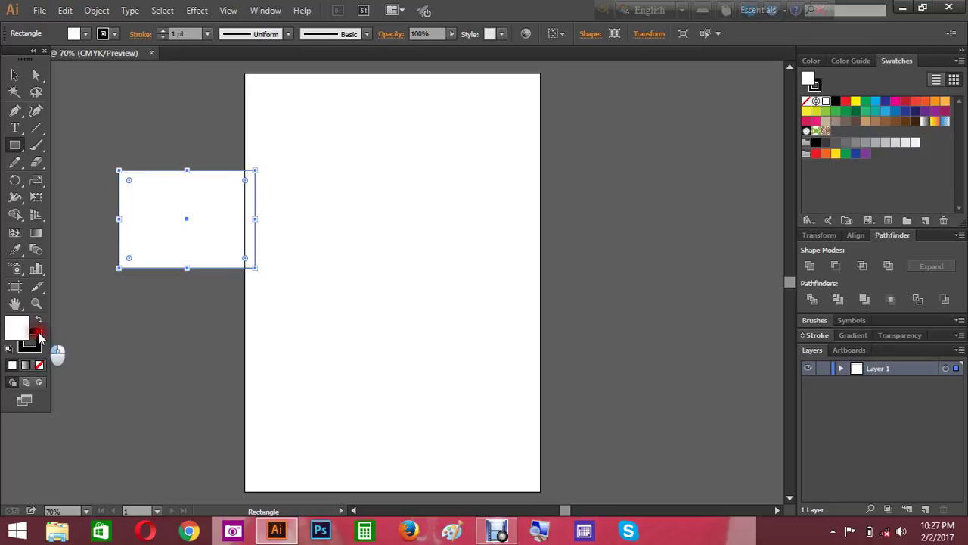
# Step: Set the rectangle's stroke to None
pyautogui.click(39, 337)
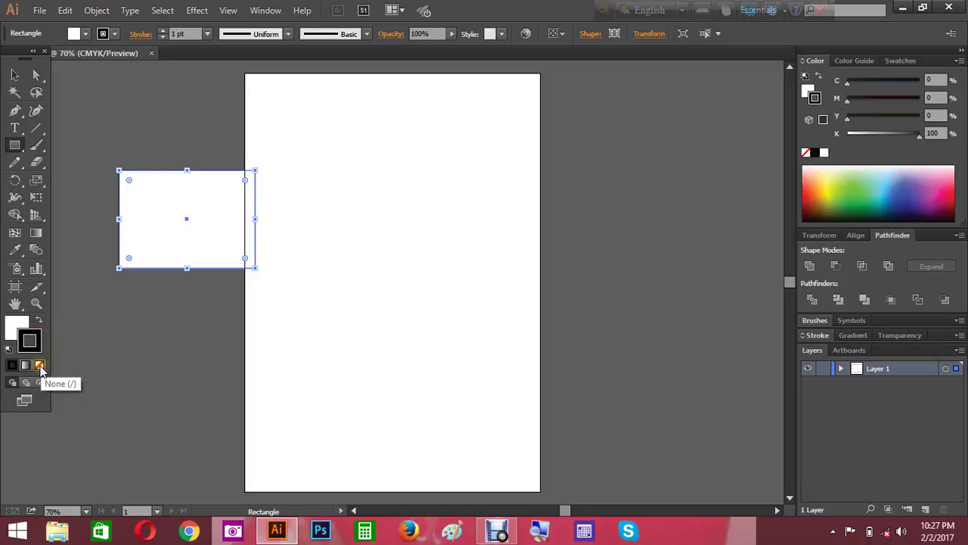
pyautogui.click(39, 366)
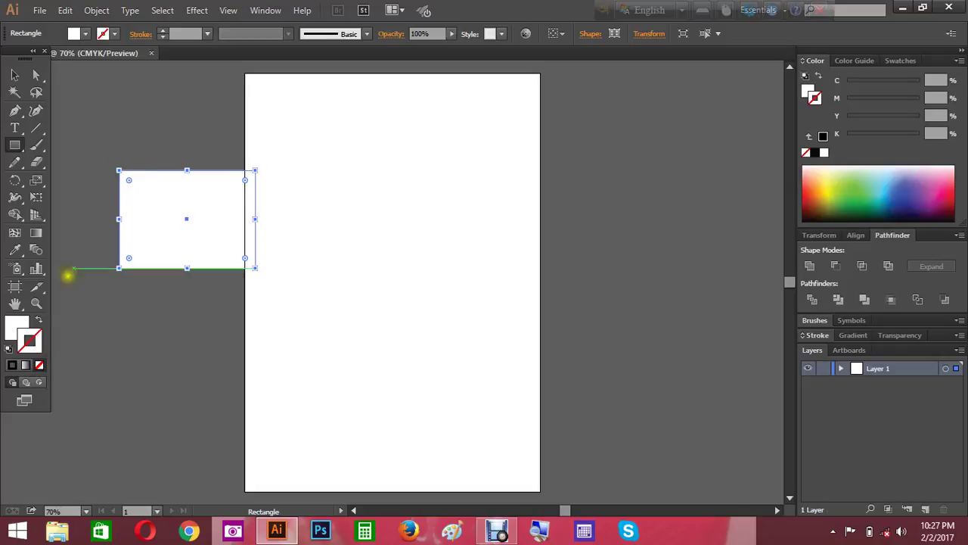
pyautogui.click(13, 332)
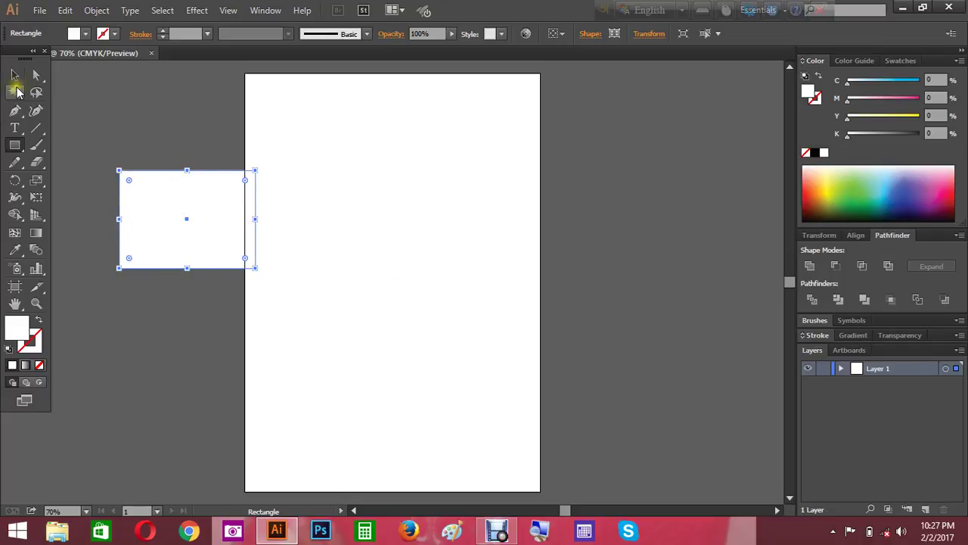
# Step: Fill the rectangle blue (C 90.98, M 82.35) and place it straddling the artboard's left edge
pyautogui.click(17, 79)
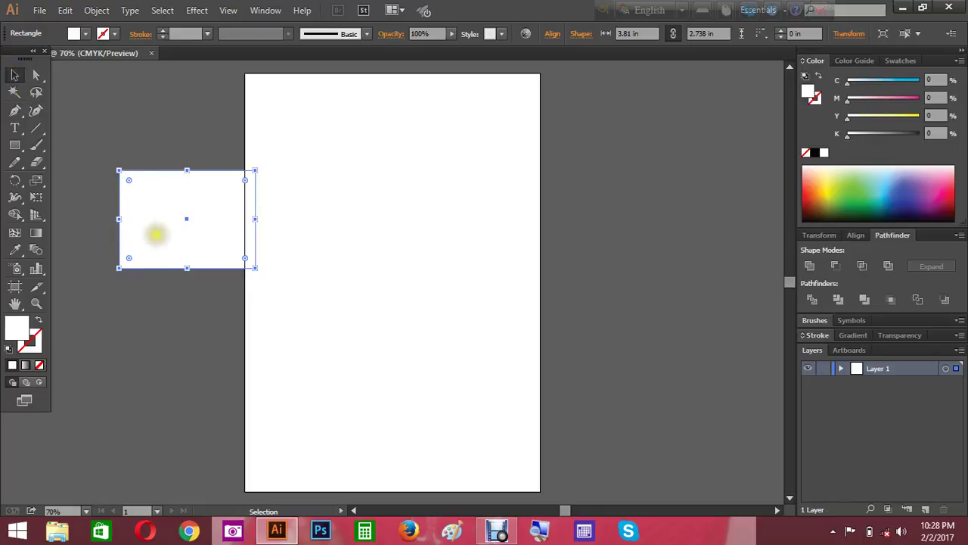
pyautogui.click(151, 209)
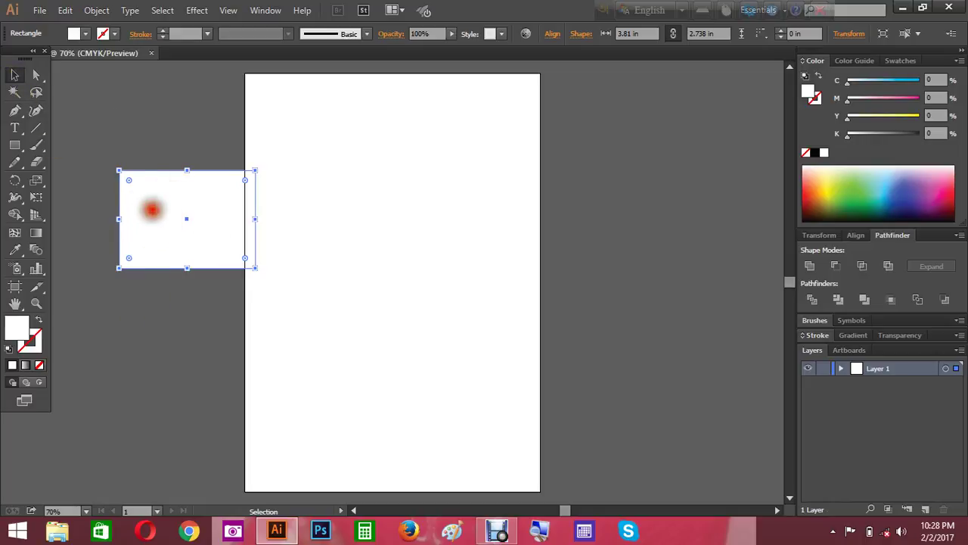
pyautogui.moveTo(164, 189)
pyautogui.mouseDown()
pyautogui.moveTo(445, 188)
pyautogui.moveTo(112, 238)
pyautogui.moveTo(216, 211)
pyautogui.moveTo(165, 251)
pyautogui.moveTo(183, 198)
pyautogui.moveTo(148, 235)
pyautogui.moveTo(150, 208)
pyautogui.mouseUp()
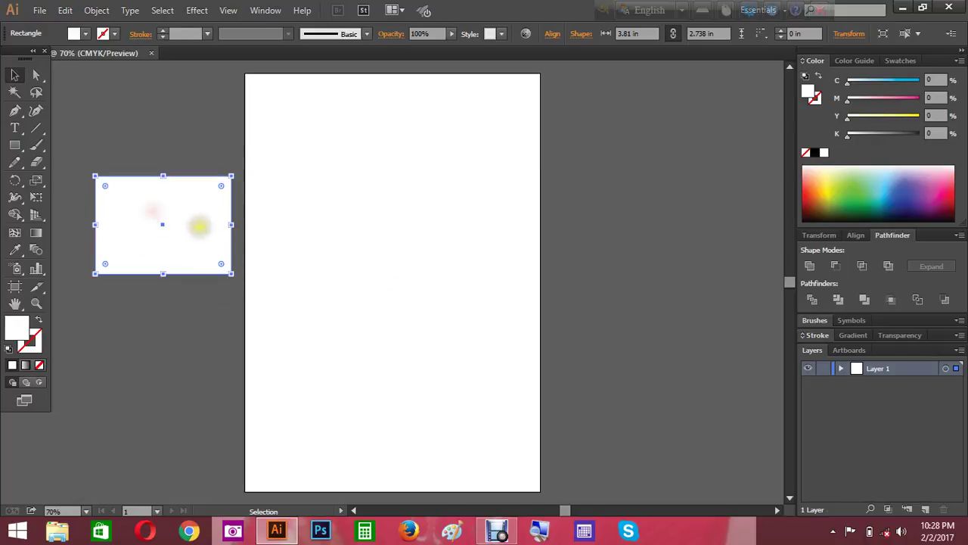
pyautogui.click(902, 196)
pyautogui.moveTo(146, 204)
pyautogui.mouseDown()
pyautogui.moveTo(305, 201)
pyautogui.moveTo(179, 193)
pyautogui.moveTo(286, 192)
pyautogui.mouseUp()
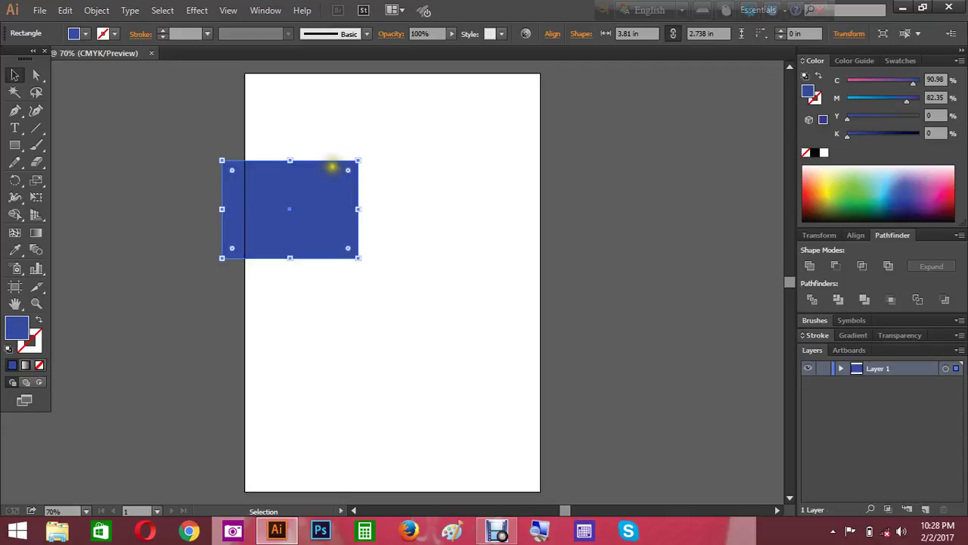
pyautogui.moveTo(332, 165)
pyautogui.mouseDown()
pyautogui.moveTo(234, 201)
pyautogui.moveTo(132, 261)
pyautogui.moveTo(207, 209)
pyautogui.moveTo(229, 180)
pyautogui.moveTo(154, 224)
pyautogui.moveTo(186, 208)
pyautogui.mouseUp()
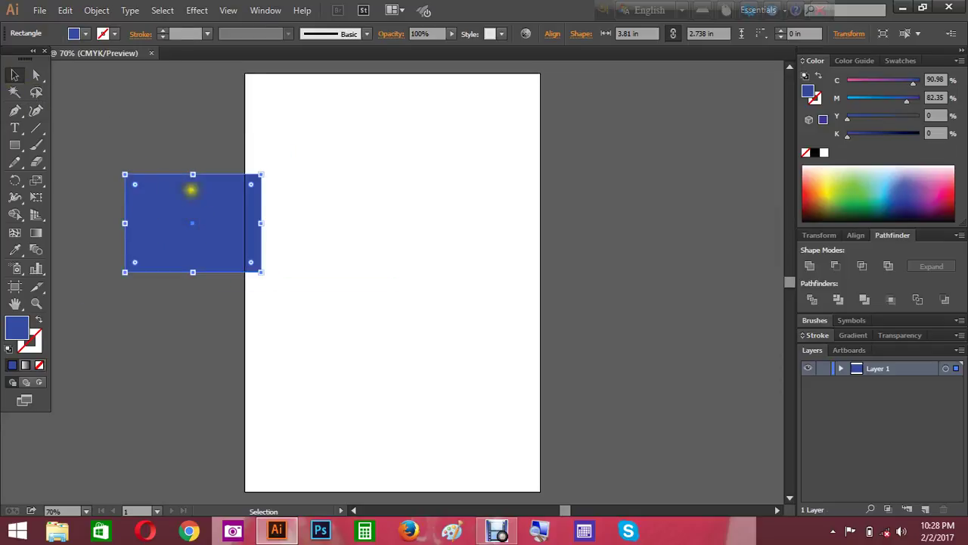
pyautogui.moveTo(182, 202); pyautogui.dragTo(175, 180)
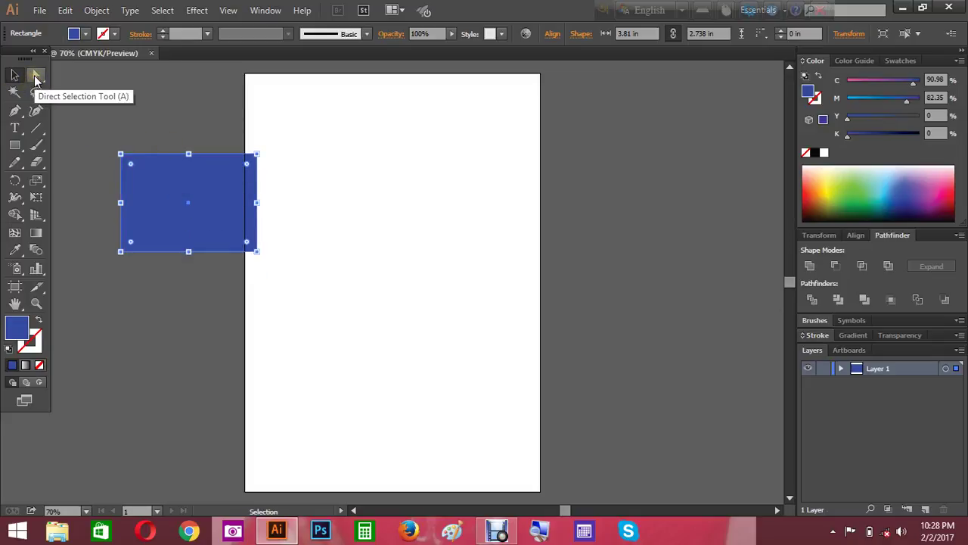
# Step: Lower the rectangle and raise its top-left anchor with Up-arrow nudges to slant the top
pyautogui.click(35, 75)
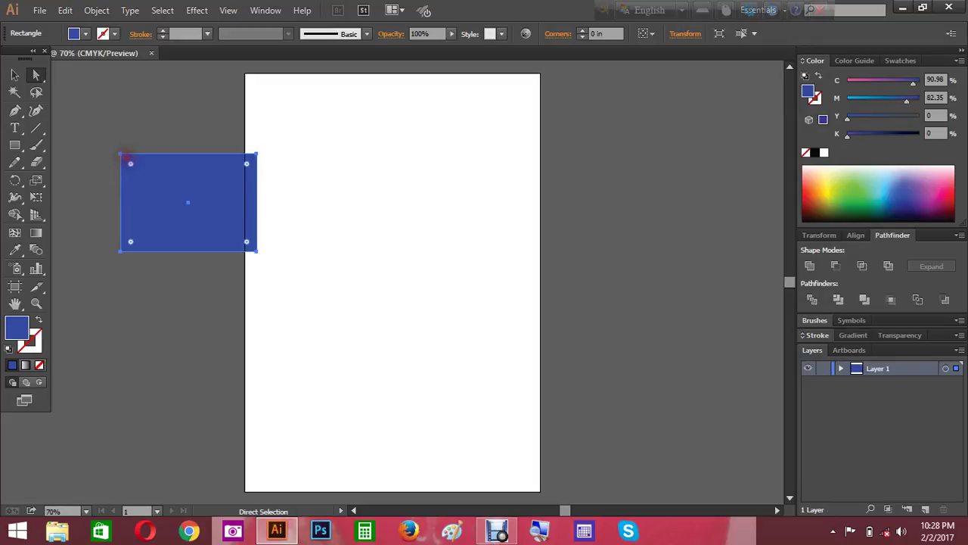
pyautogui.moveTo(128, 161); pyautogui.dragTo(124, 162)
pyautogui.moveTo(146, 158)
pyautogui.mouseDown()
pyautogui.moveTo(146, 127)
pyautogui.moveTo(149, 178)
pyautogui.mouseUp()
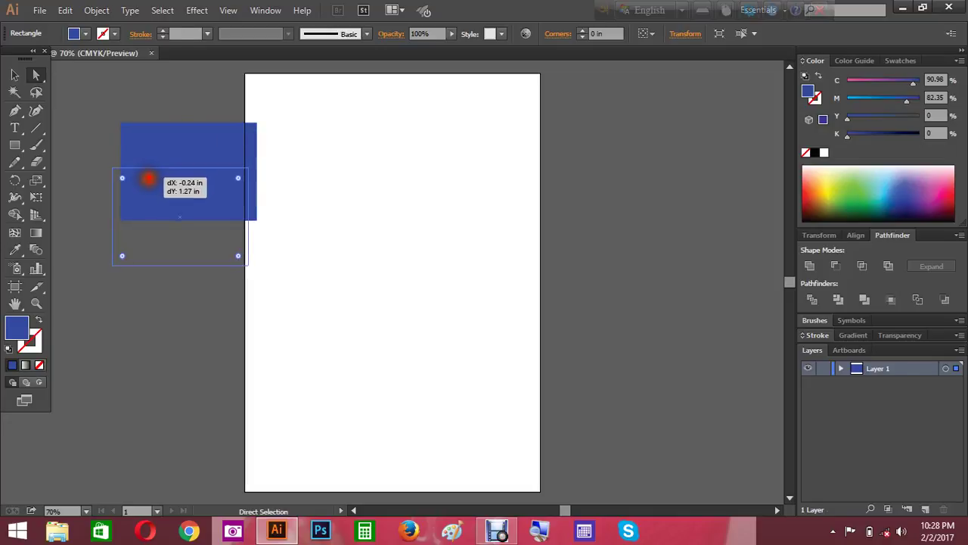
pyautogui.moveTo(71, 136); pyautogui.dragTo(158, 177)
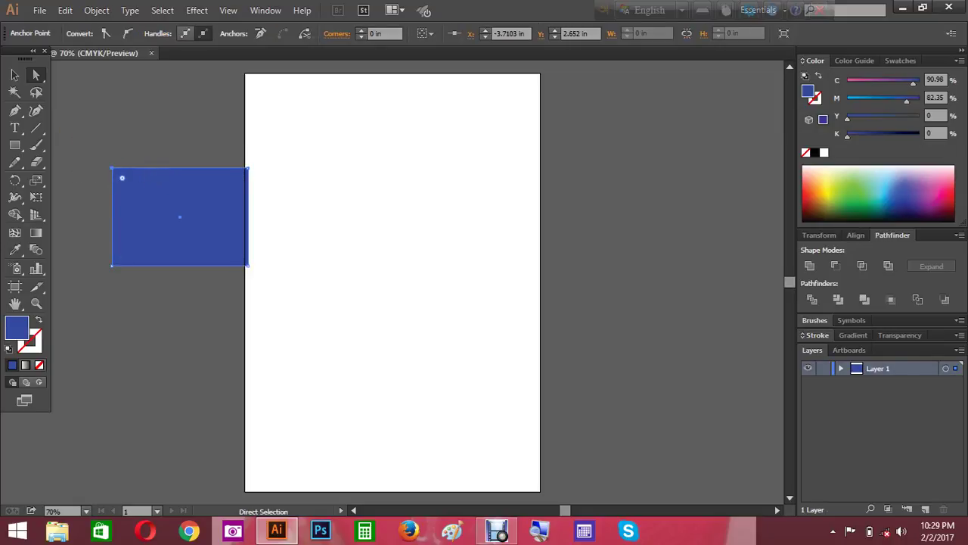
pyautogui.press('Up')
pyautogui.press('Up')
pyautogui.press('Up')
pyautogui.press('Up')
pyautogui.press('Up')
pyautogui.press('Up')
pyautogui.press('Up')
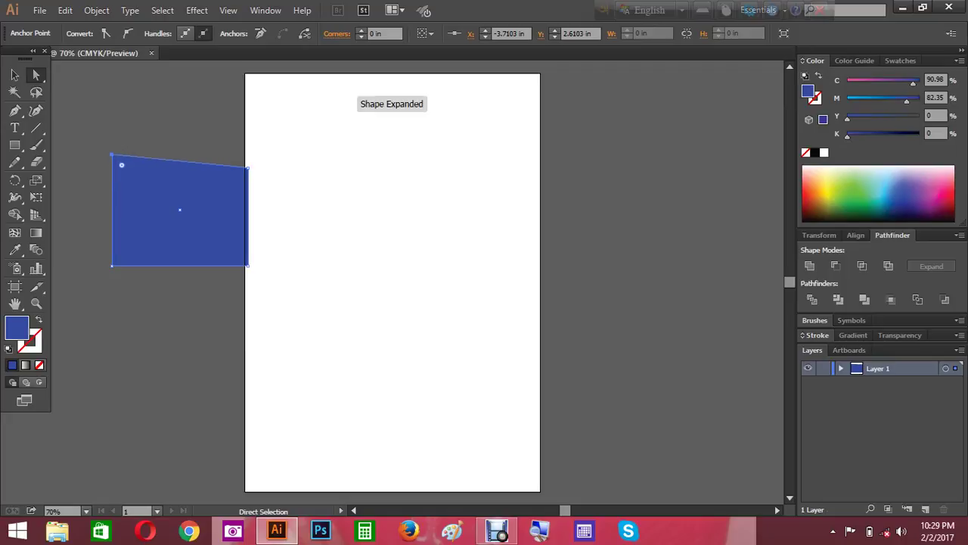
pyautogui.press('Up')
pyautogui.press('Up')
pyautogui.press('Up')
pyautogui.press('Up')
pyautogui.press('Up')
pyautogui.press('Up')
pyautogui.press('Up')
pyautogui.press('Up')
pyautogui.press('Up')
pyautogui.press('Up')
pyautogui.press('Up')
pyautogui.press('Up')
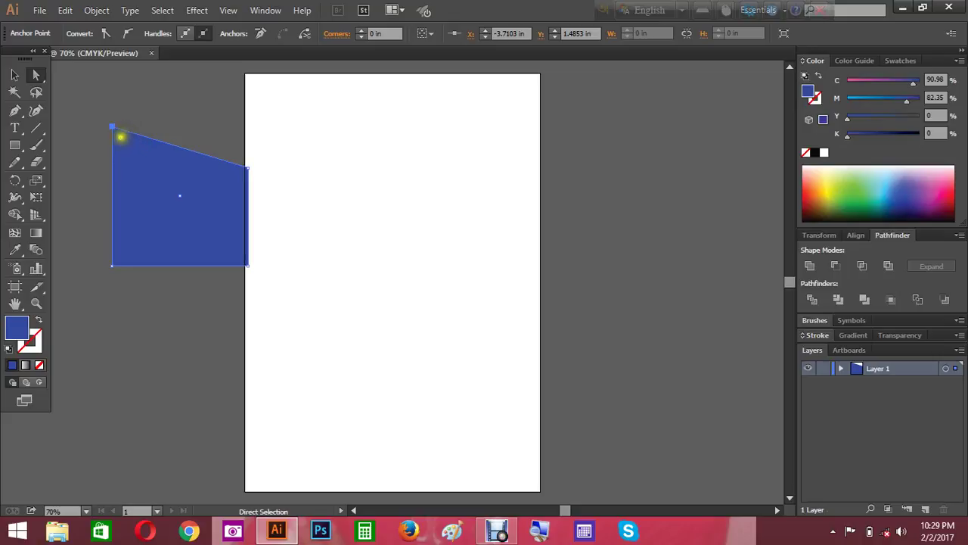
# Step: With the Pen tool active, set fill and 1 pt stroke both to blue (C 90.98, M 82.35)
pyautogui.click(19, 112)
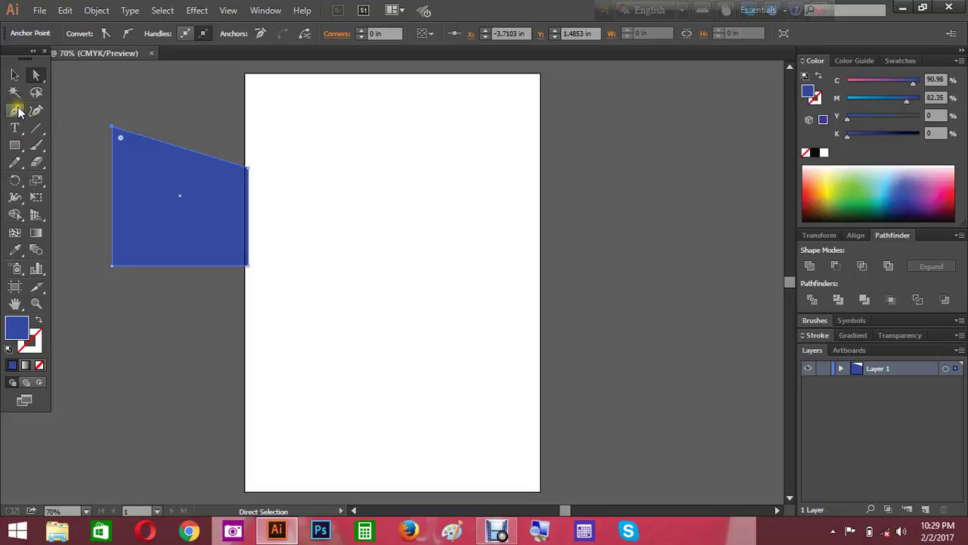
pyautogui.click(15, 114)
pyautogui.click(15, 114)
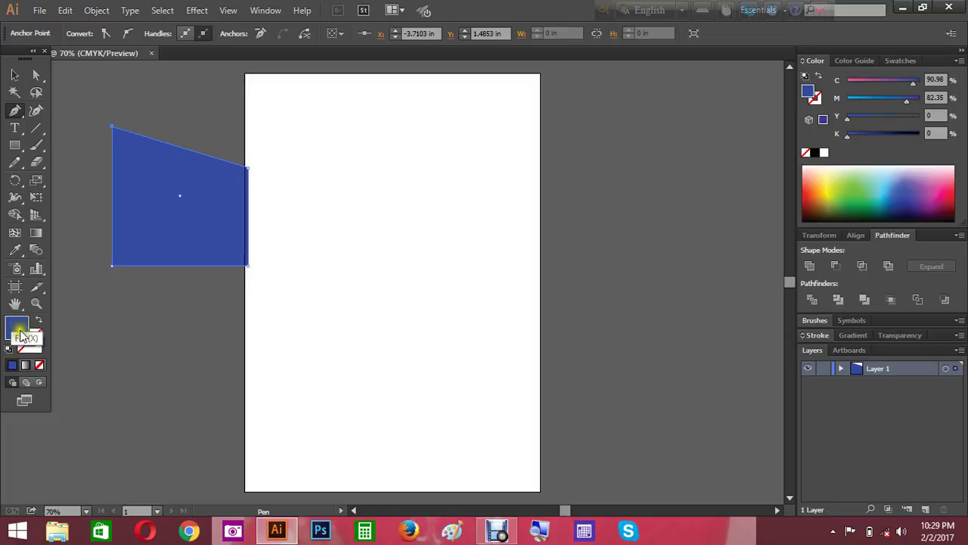
pyautogui.click(40, 365)
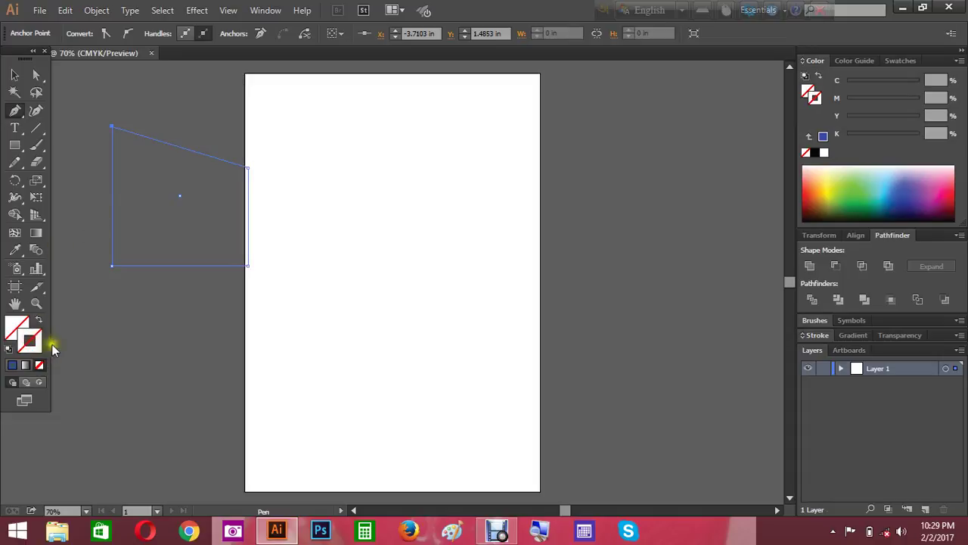
pyautogui.click(30, 342)
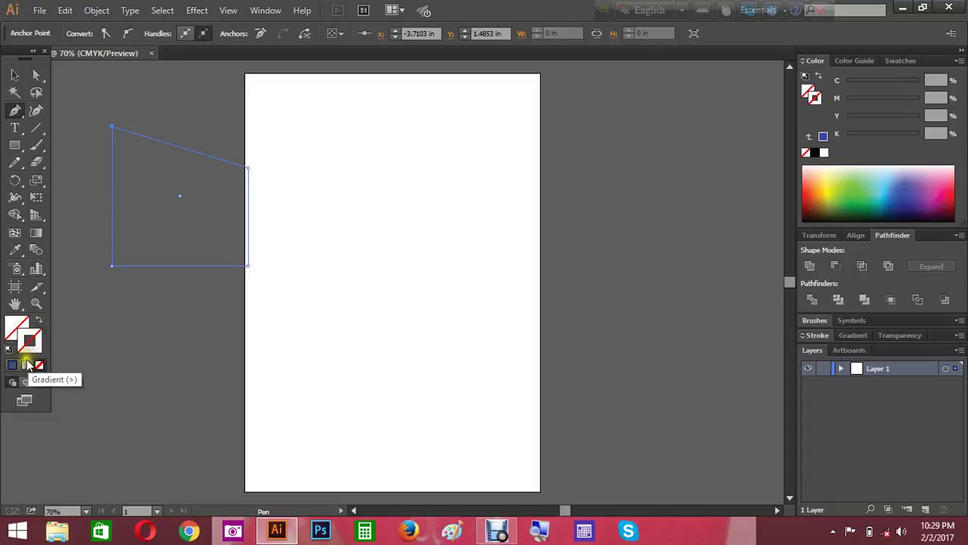
pyautogui.click(16, 365)
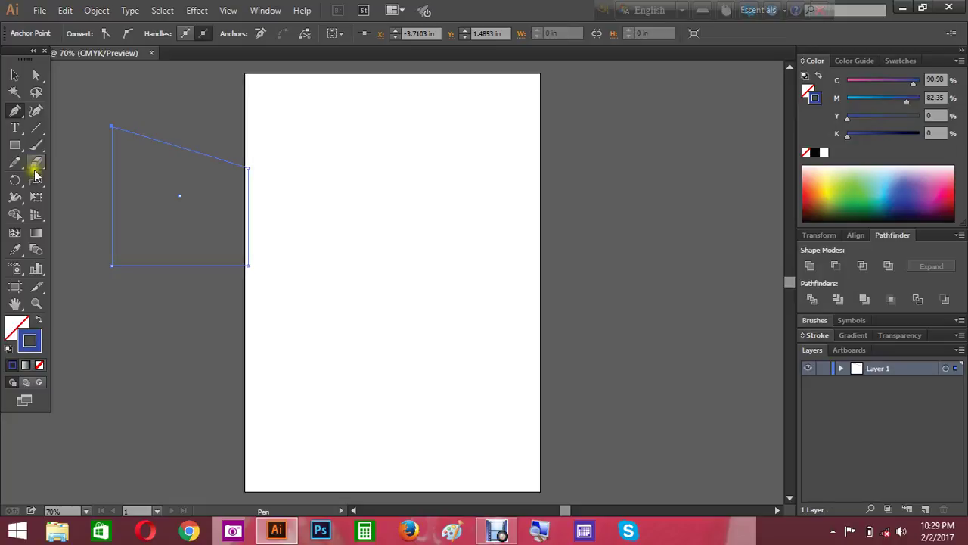
pyautogui.hotkey('shift', 'x')
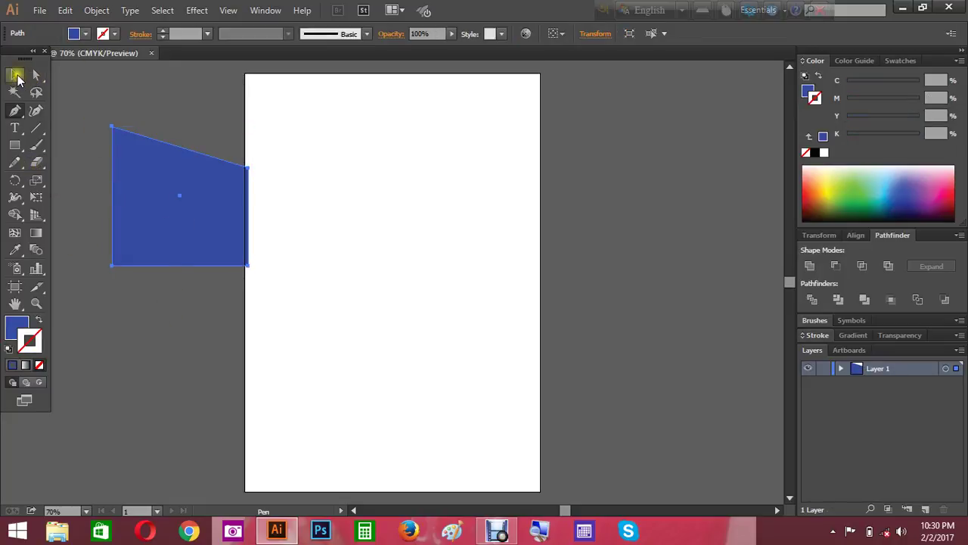
pyautogui.click(15, 74)
pyautogui.click(180, 321)
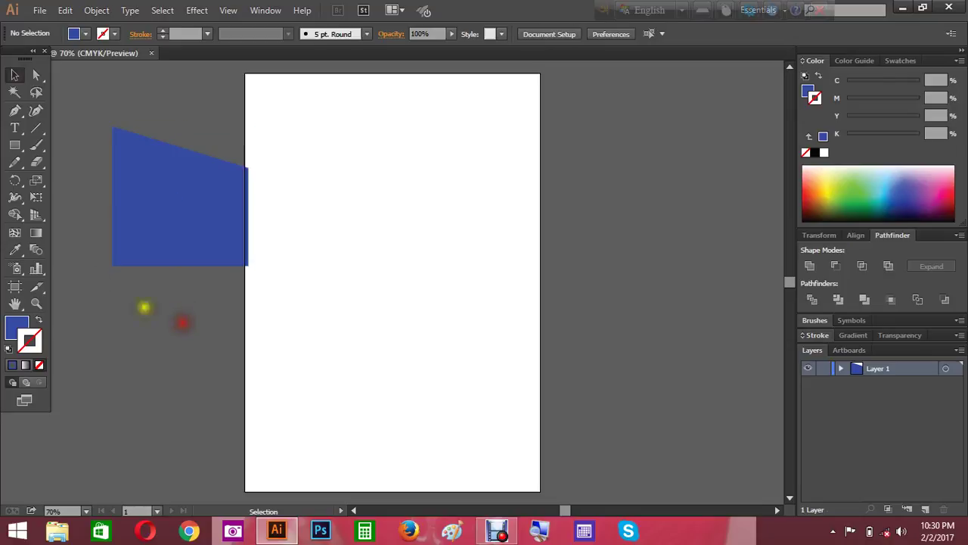
pyautogui.click(15, 112)
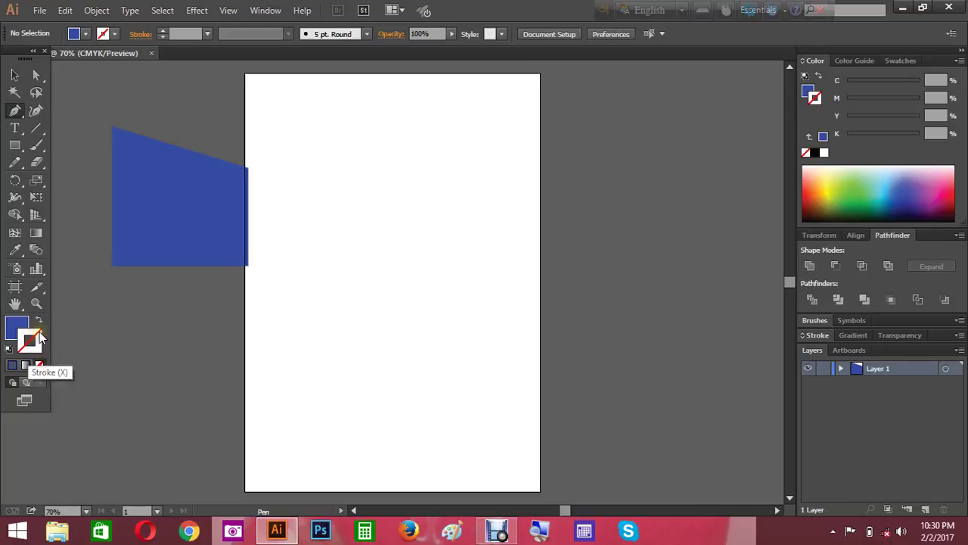
pyautogui.click(11, 369)
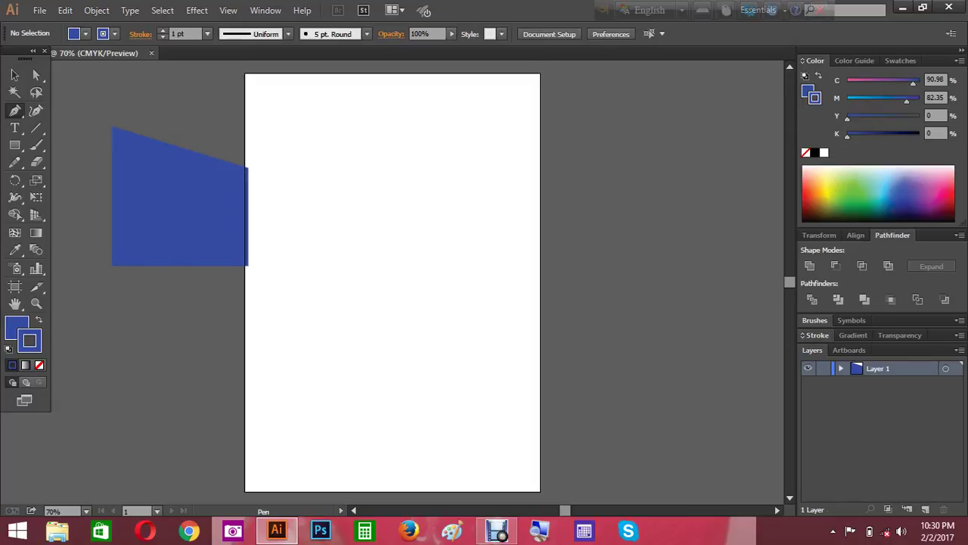
# Step: Pen-draw a closed six-sided polygon below the slanted blue shape
pyautogui.click(170, 374)
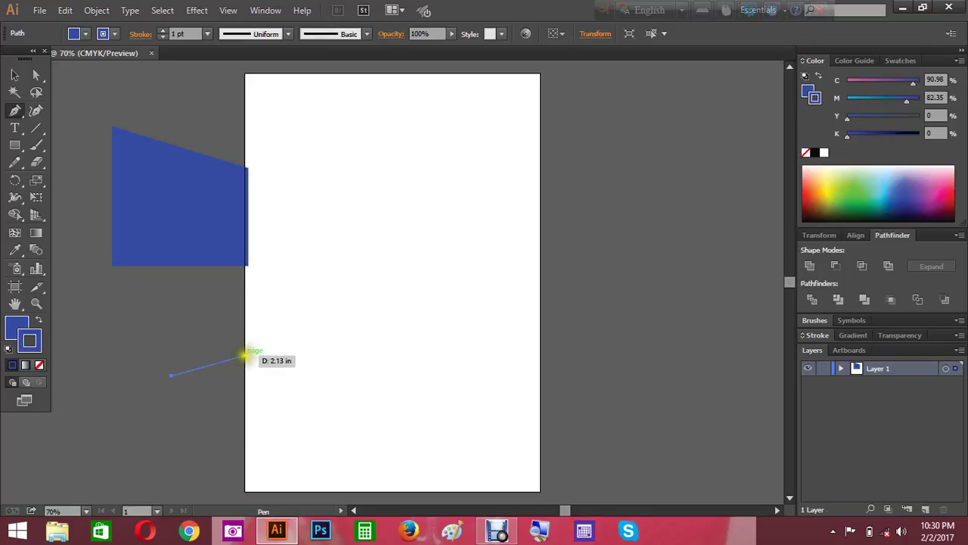
pyautogui.click(223, 351)
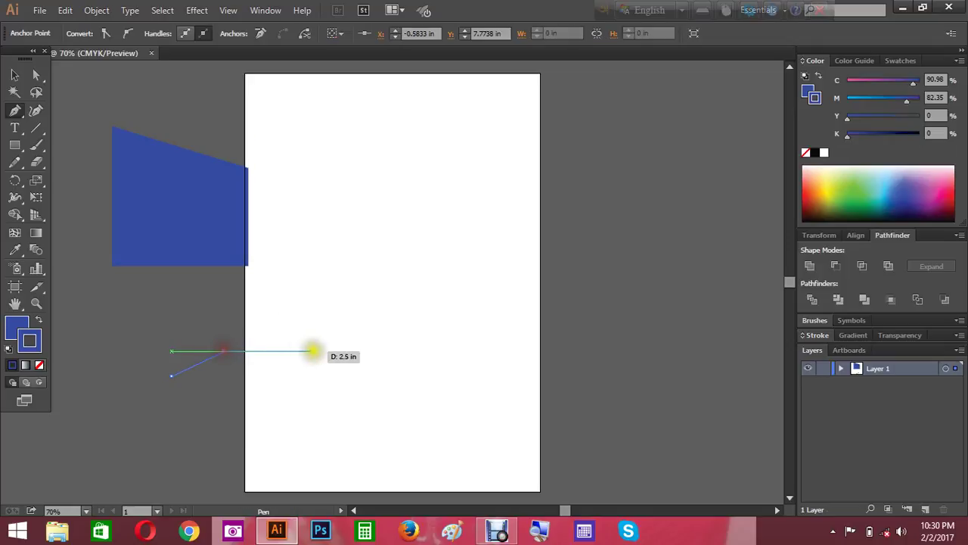
pyautogui.click(325, 351)
pyautogui.click(310, 399)
pyautogui.click(238, 429)
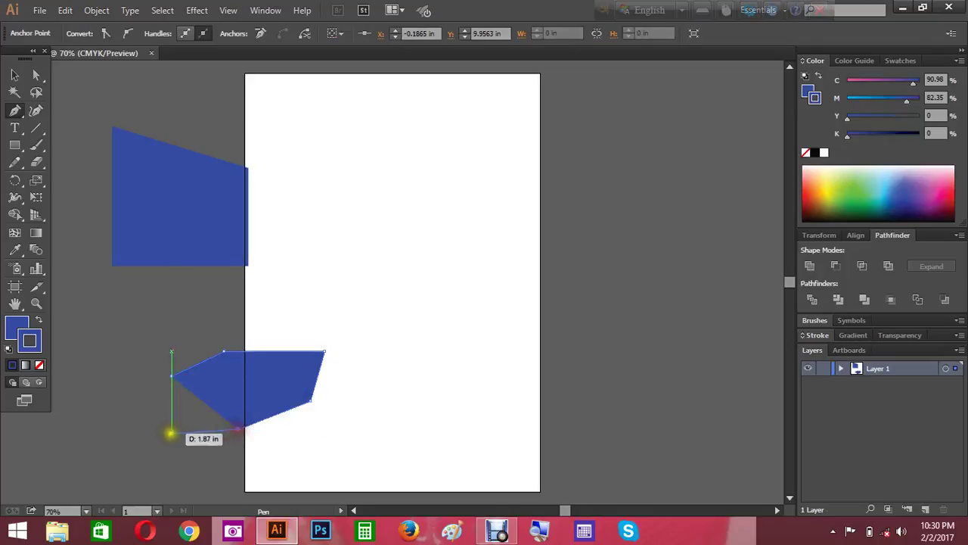
pyautogui.click(168, 429)
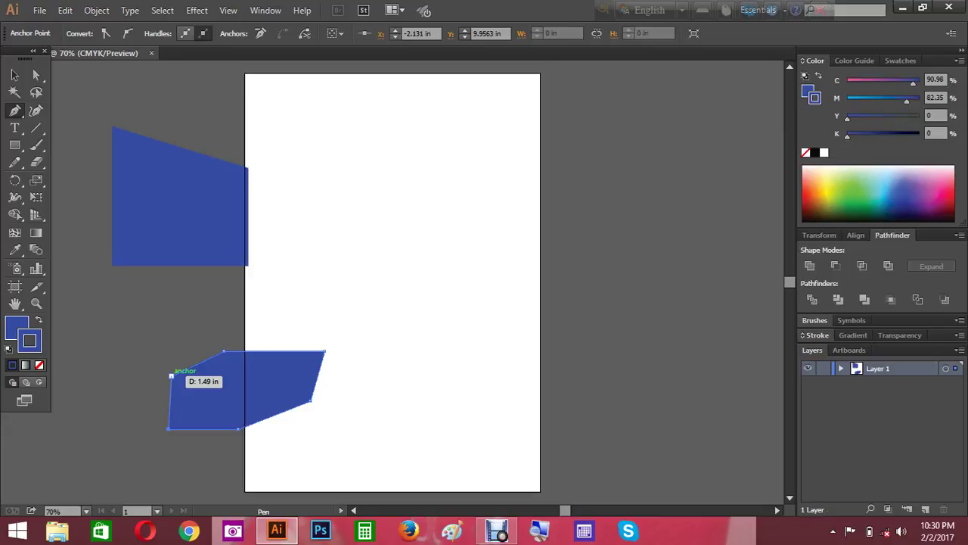
pyautogui.click(166, 380)
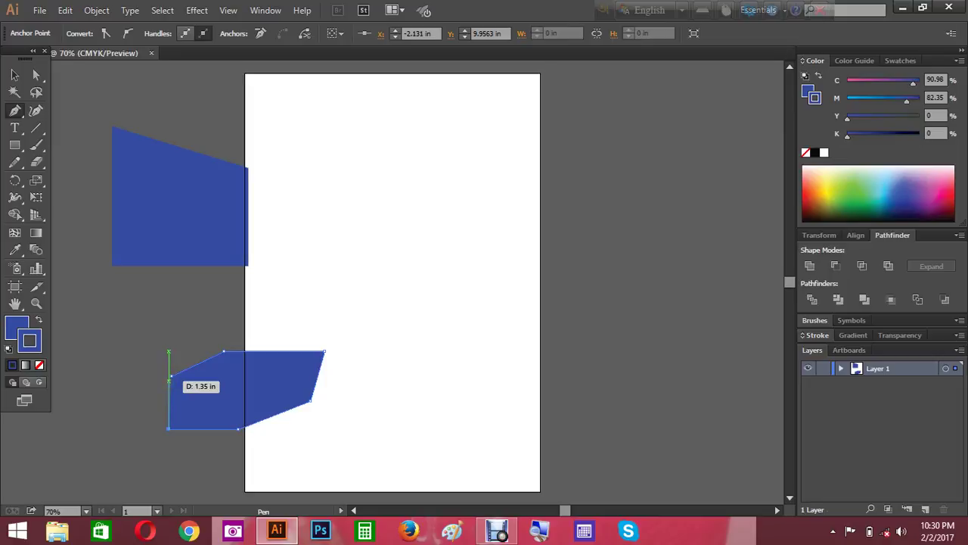
pyautogui.click(171, 376)
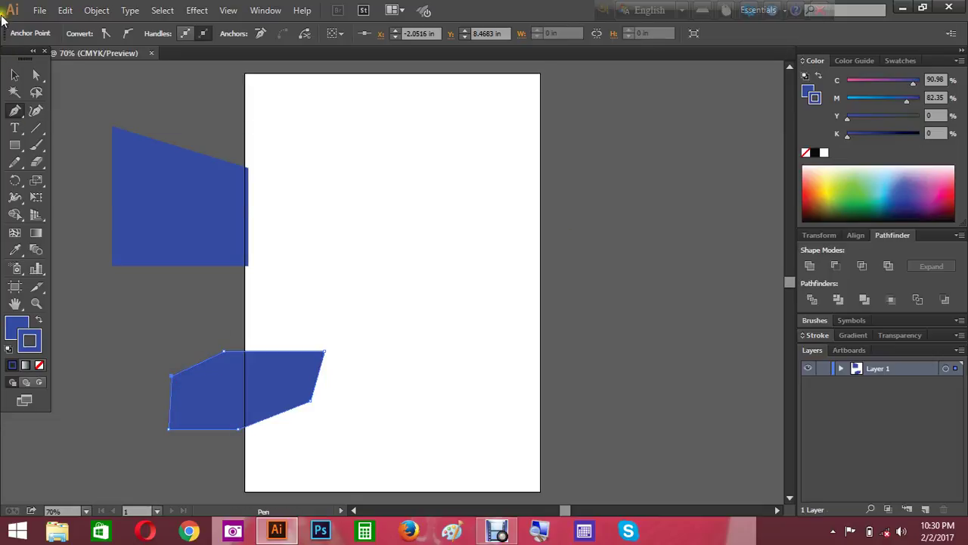
# Step: Move the new polygon against the artboard's left edge, just below the trapezoid
pyautogui.click(14, 76)
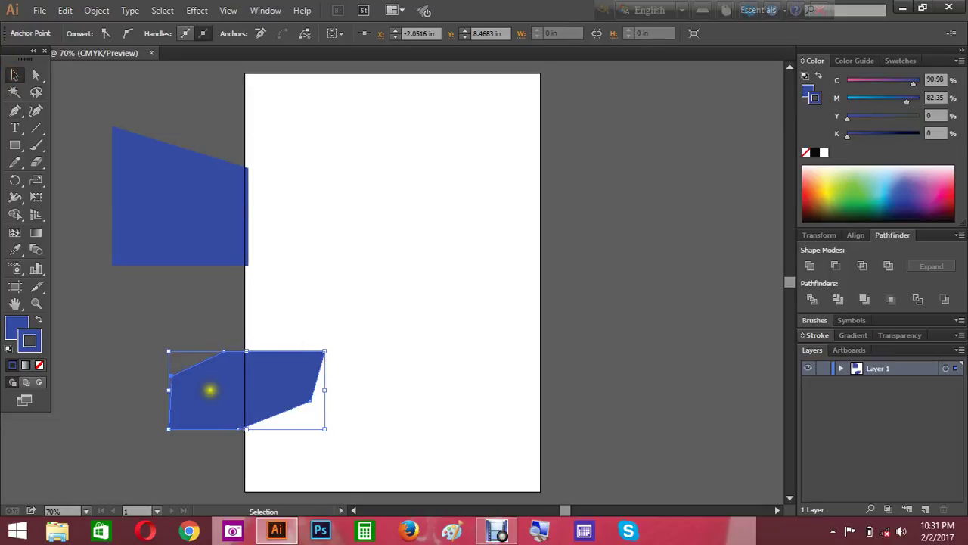
pyautogui.moveTo(224, 394)
pyautogui.mouseDown()
pyautogui.moveTo(141, 353)
pyautogui.moveTo(123, 325)
pyautogui.moveTo(158, 357)
pyautogui.moveTo(521, 283)
pyautogui.moveTo(643, 242)
pyautogui.moveTo(457, 315)
pyautogui.moveTo(171, 369)
pyautogui.moveTo(192, 353)
pyautogui.mouseUp()
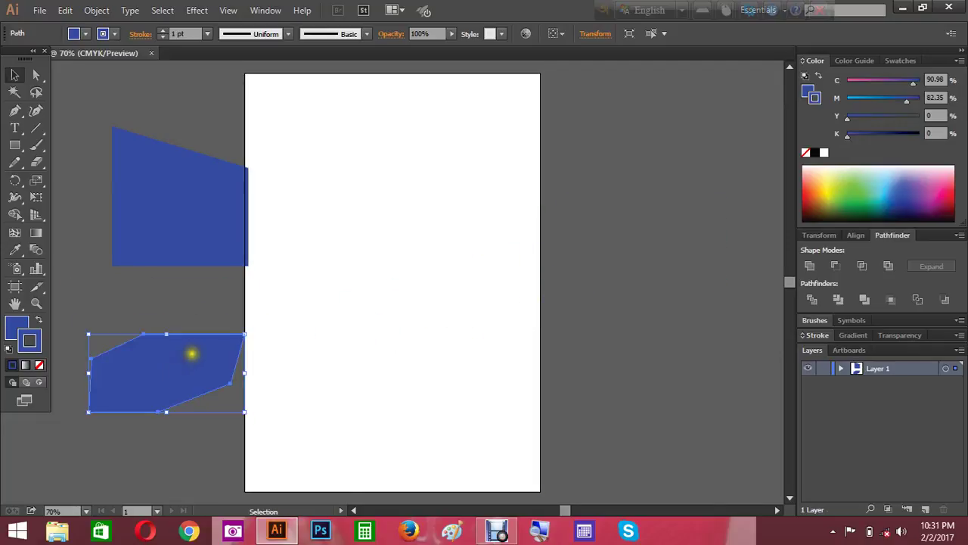
pyautogui.click(618, 260)
pyautogui.moveTo(152, 373); pyautogui.dragTo(151, 352)
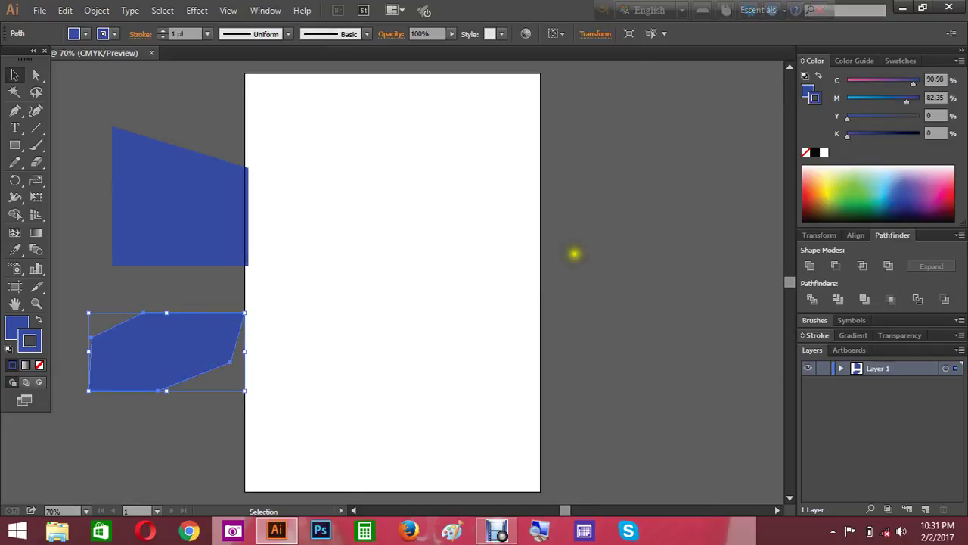
pyautogui.click(609, 218)
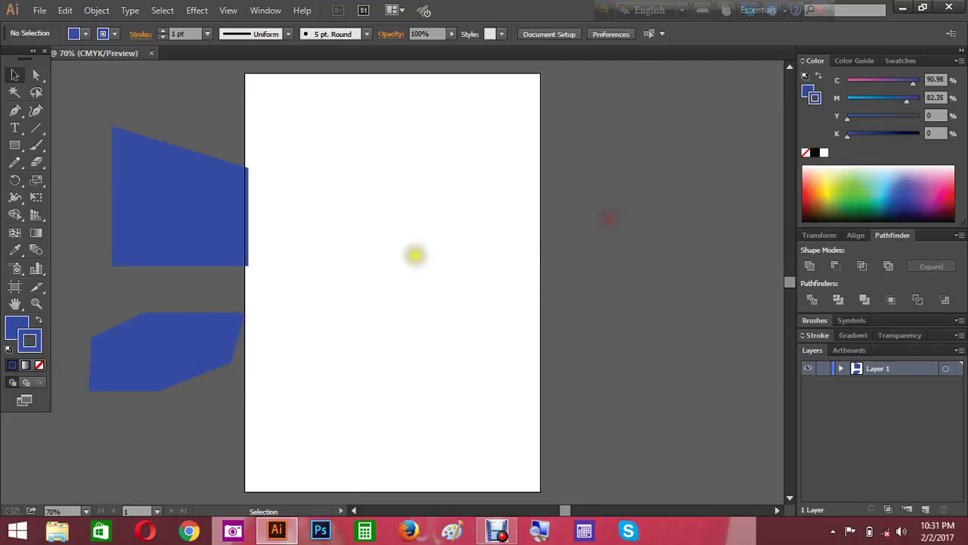
# Step: Start a pen path right of the artboard and curve its first edge
pyautogui.click(14, 111)
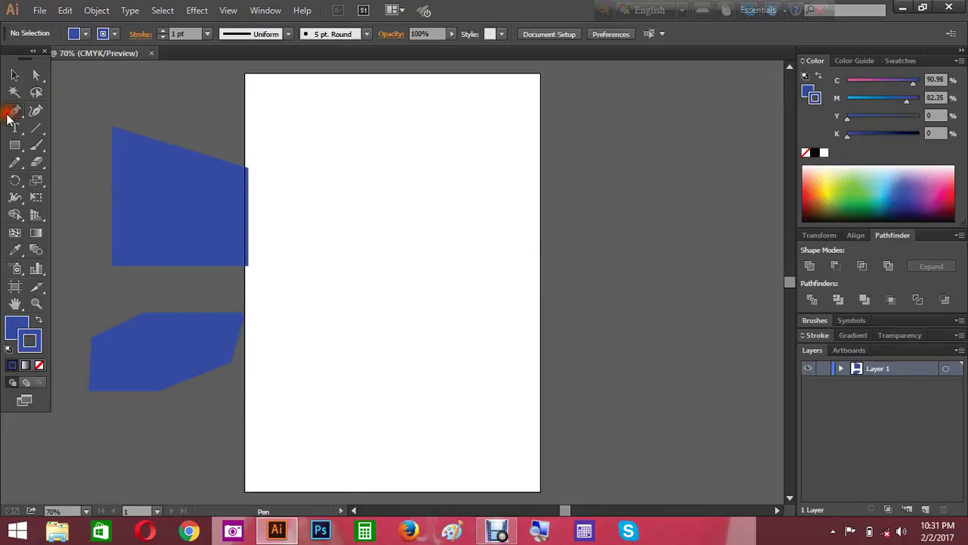
pyautogui.click(574, 230)
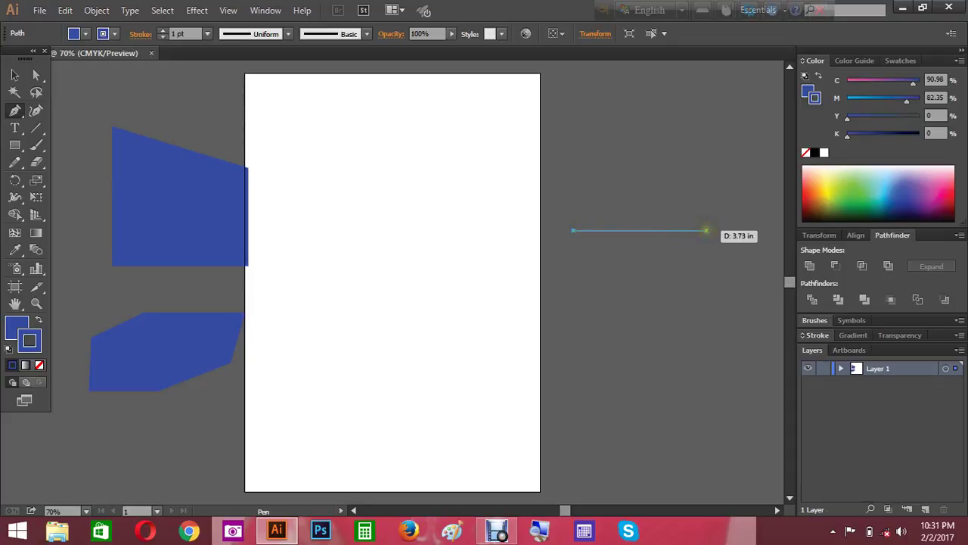
pyautogui.click(711, 227)
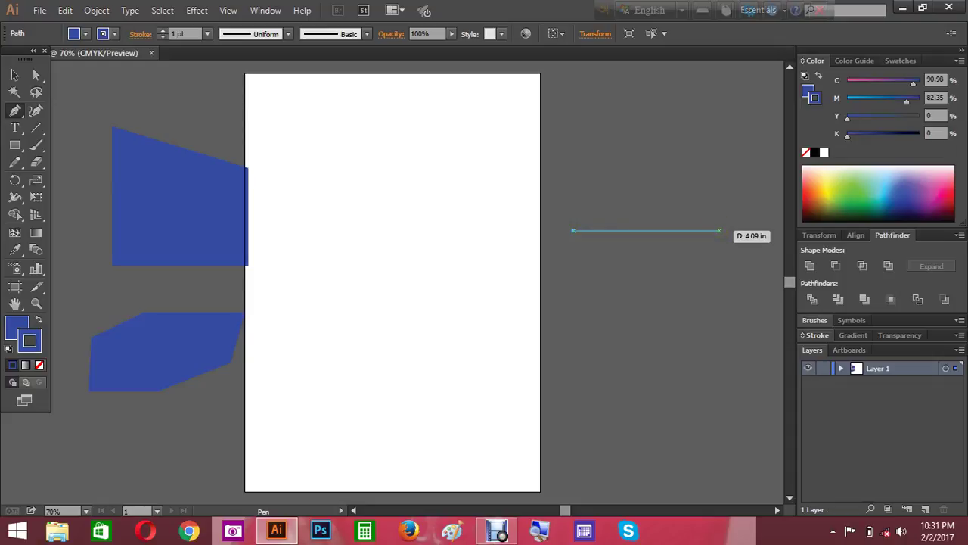
pyautogui.click(719, 229)
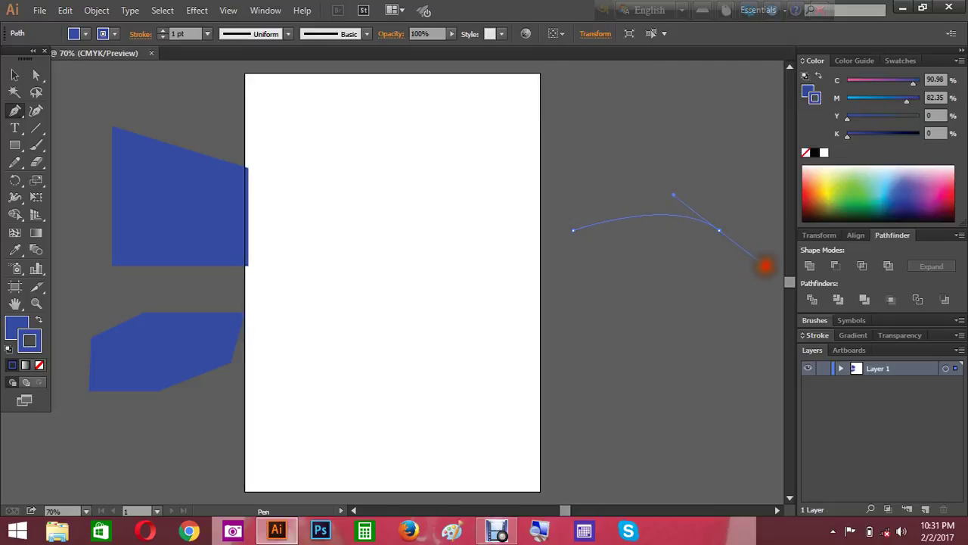
pyautogui.moveTo(772, 269); pyautogui.dragTo(678, 302)
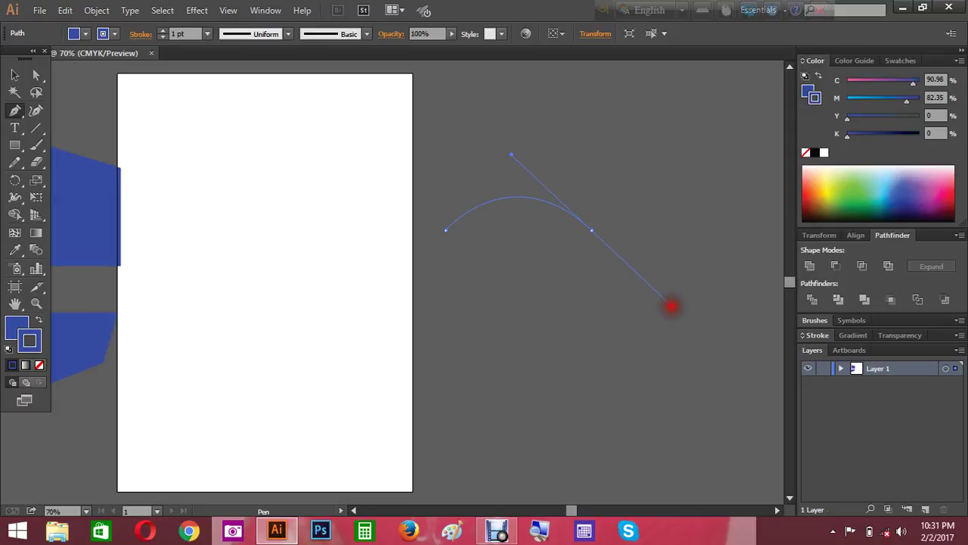
pyautogui.moveTo(671, 306); pyautogui.dragTo(670, 304)
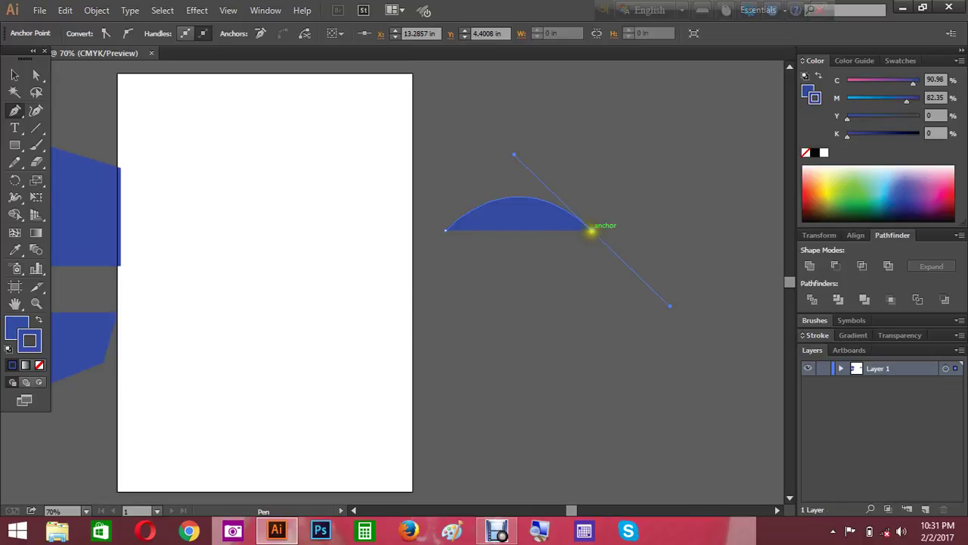
# Step: Add curved and corner anchors, close the blob, and move it up and right
pyautogui.moveTo(591, 230); pyautogui.dragTo(601, 292)
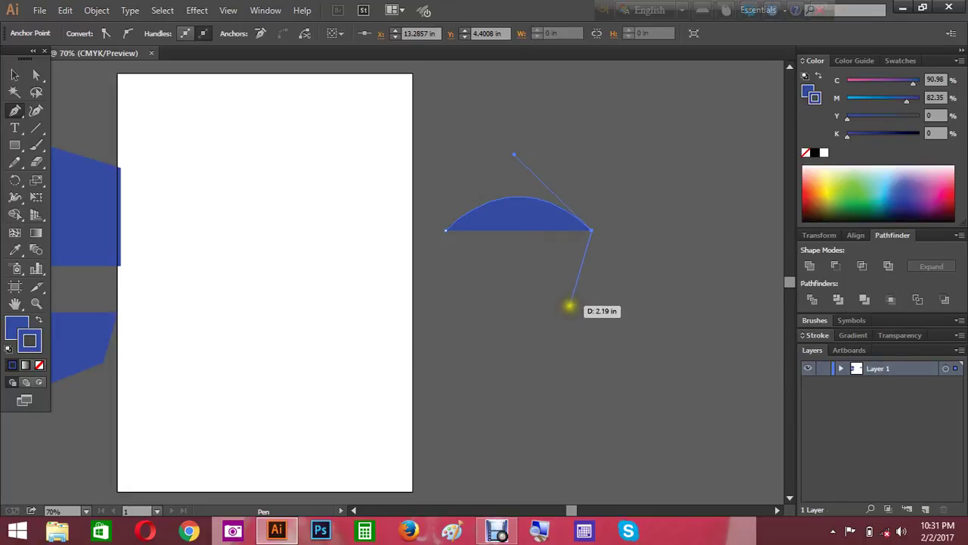
pyautogui.moveTo(601, 292)
pyautogui.mouseDown()
pyautogui.moveTo(573, 305)
pyautogui.moveTo(508, 307)
pyautogui.mouseUp()
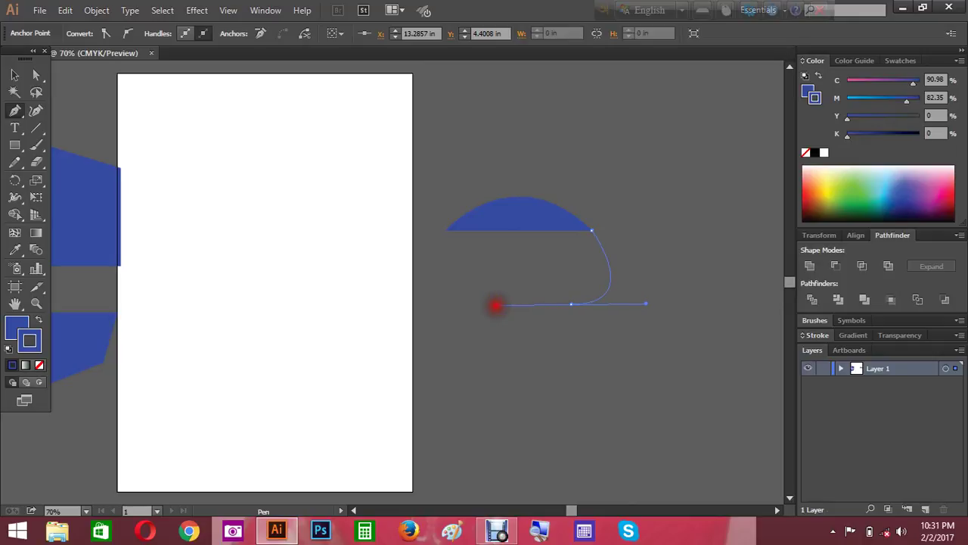
pyautogui.moveTo(494, 305); pyautogui.dragTo(495, 306)
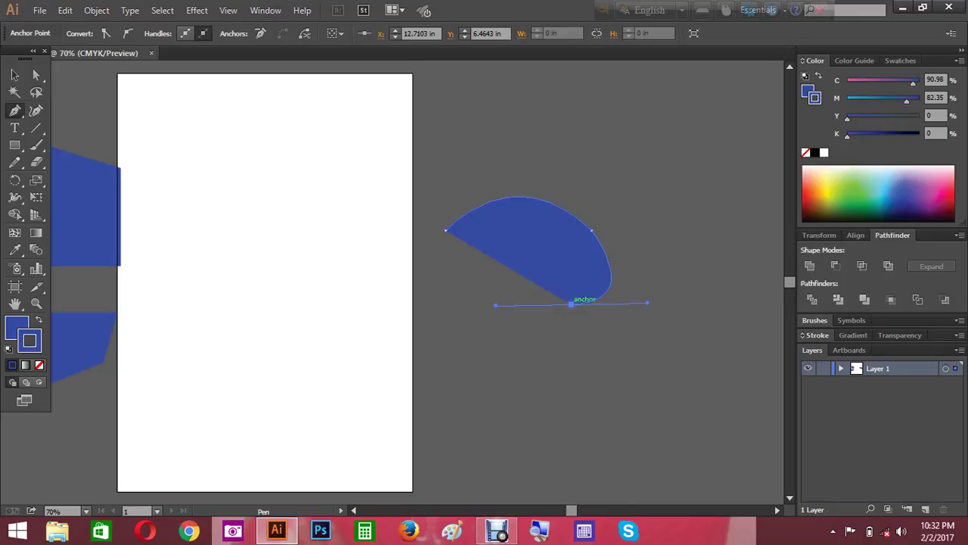
pyautogui.click(571, 304)
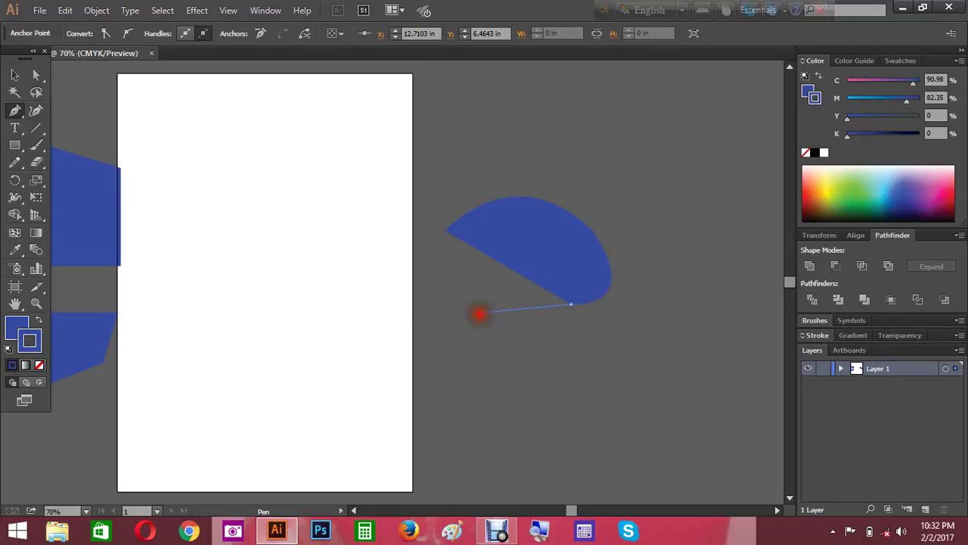
pyautogui.moveTo(479, 313); pyautogui.dragTo(363, 221)
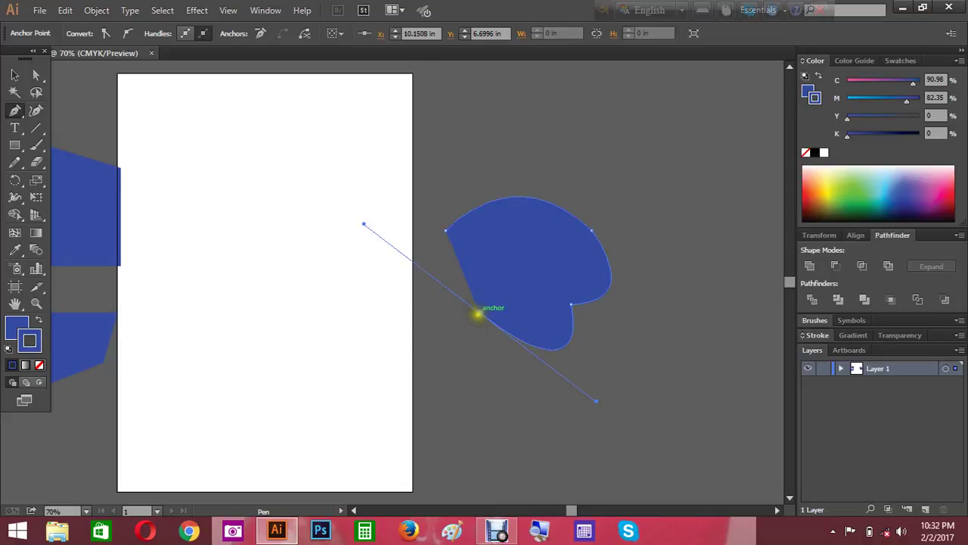
pyautogui.click(480, 312)
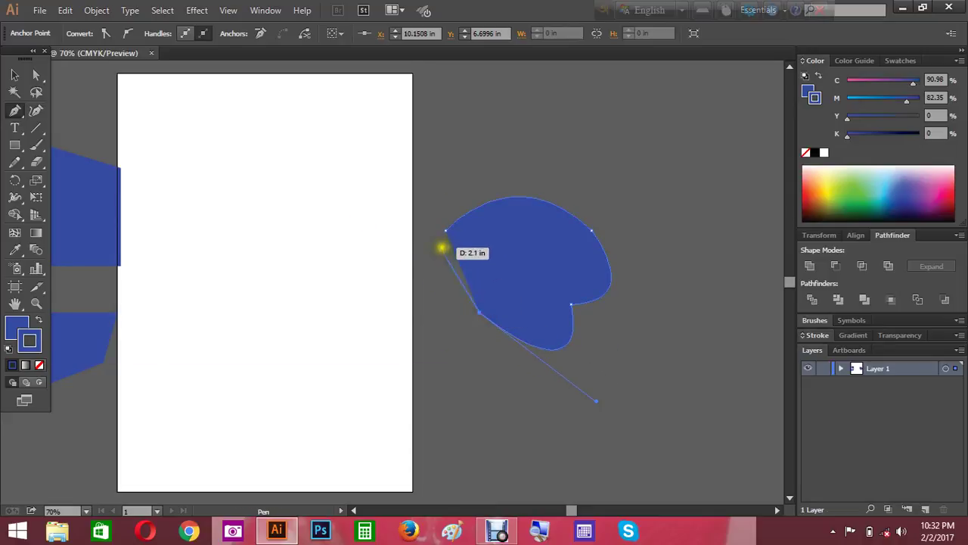
pyautogui.moveTo(442, 231); pyautogui.dragTo(443, 190)
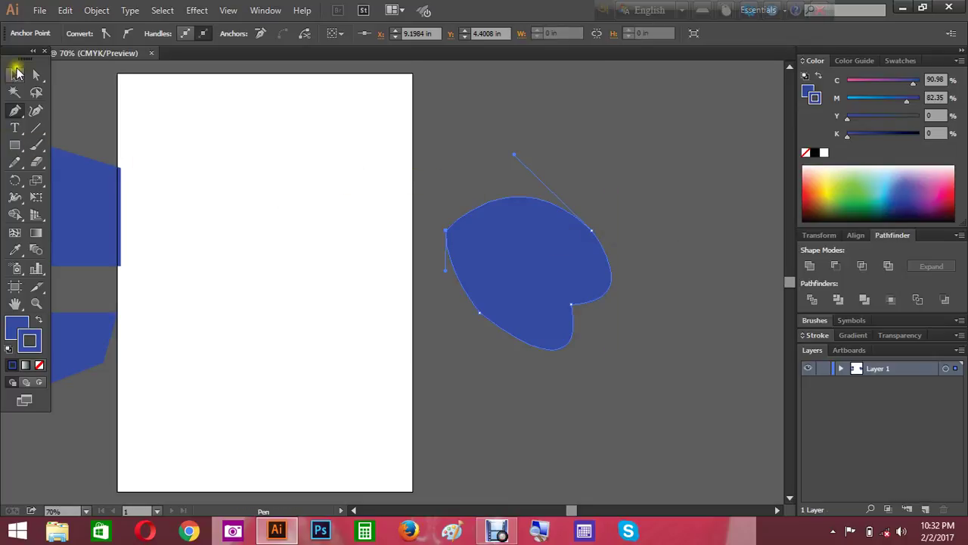
pyautogui.click(13, 75)
pyautogui.moveTo(533, 277); pyautogui.dragTo(621, 171)
# Step: Shift the blob up and right and set the stroke to green (C 76.08, Y 100)
pyautogui.click(526, 364)
pyautogui.click(522, 314)
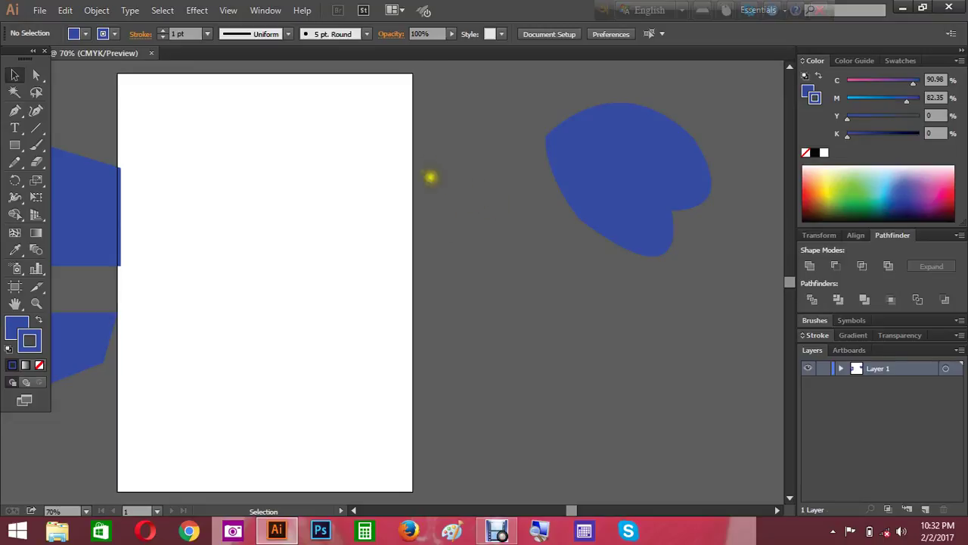
pyautogui.moveTo(618, 156)
pyautogui.mouseDown()
pyautogui.moveTo(552, 220)
pyautogui.moveTo(602, 179)
pyautogui.moveTo(563, 224)
pyautogui.moveTo(595, 195)
pyautogui.moveTo(549, 231)
pyautogui.moveTo(588, 186)
pyautogui.moveTo(560, 222)
pyautogui.mouseUp()
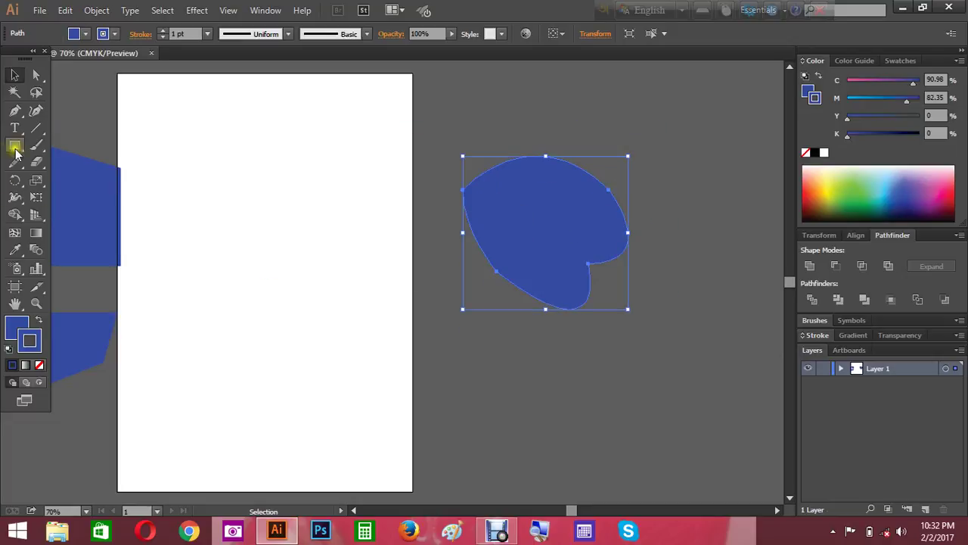
pyautogui.moveTo(564, 237)
pyautogui.mouseDown()
pyautogui.moveTo(593, 200)
pyautogui.moveTo(533, 217)
pyautogui.mouseUp()
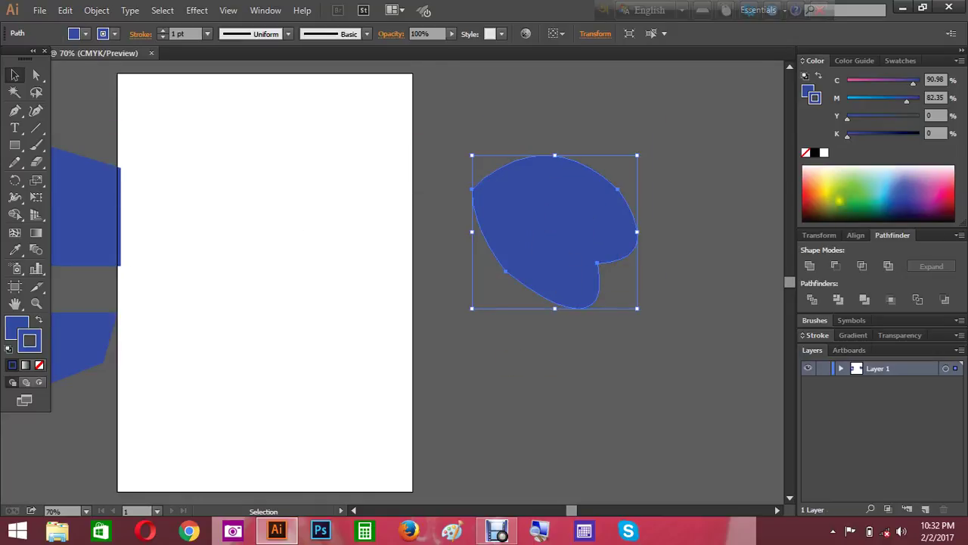
pyautogui.click(862, 197)
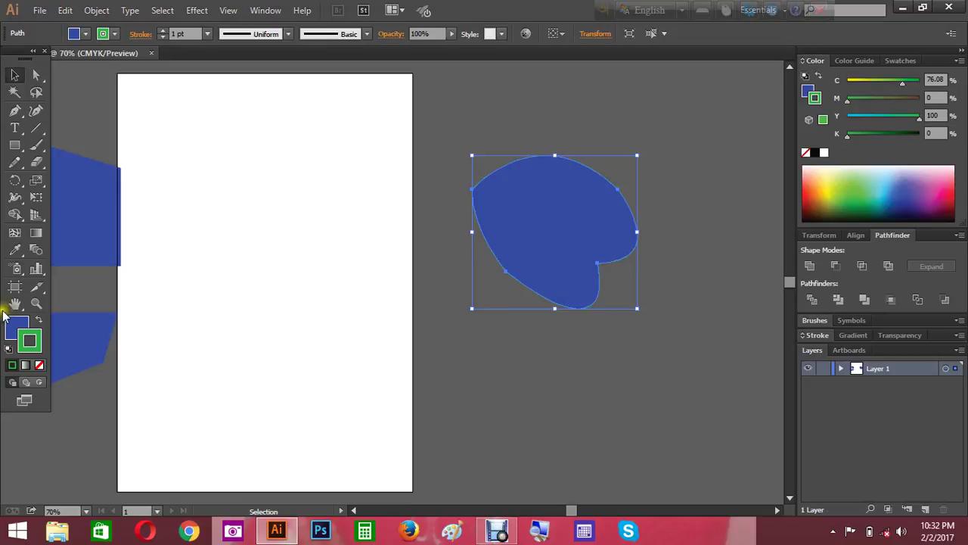
# Step: Set the blob's stroke to None so it has no outline
pyautogui.click(31, 338)
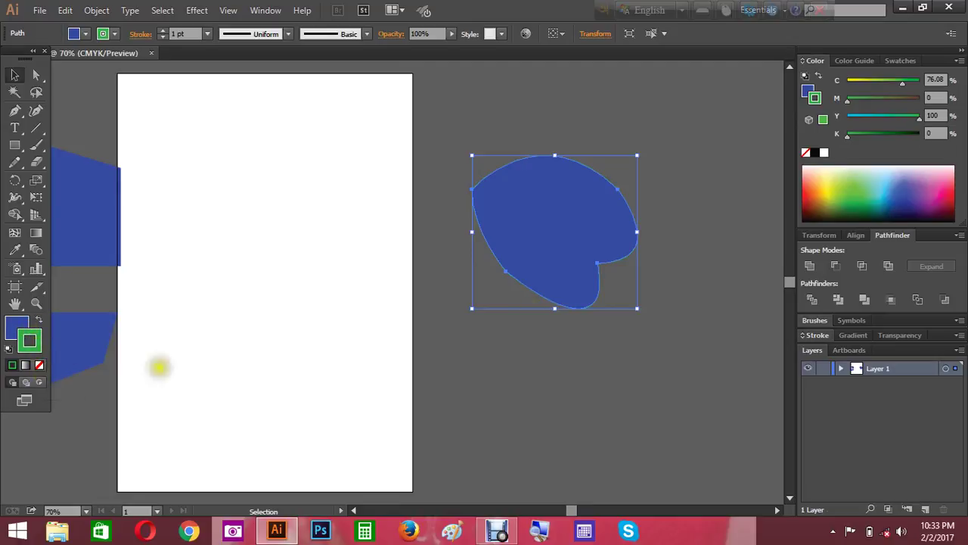
pyautogui.click(39, 365)
pyautogui.click(13, 324)
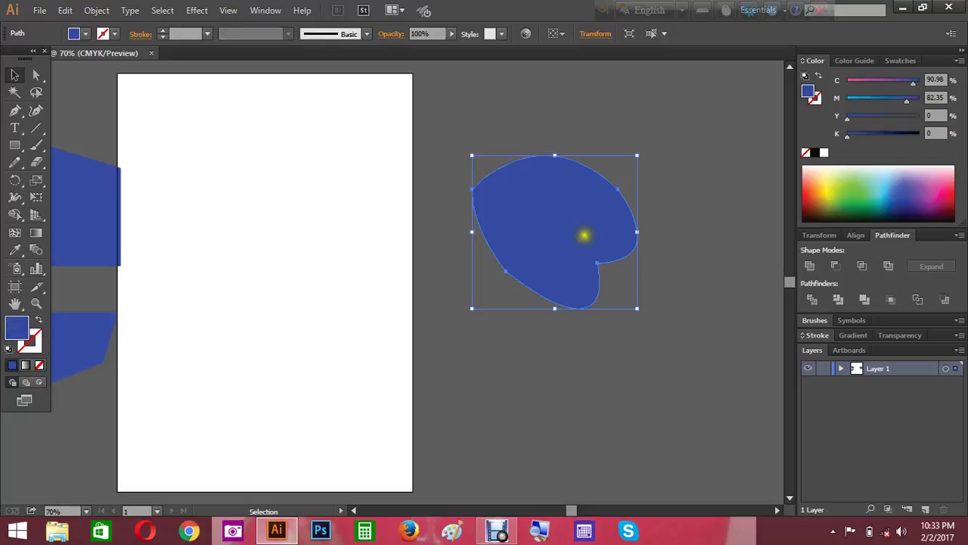
# Step: Give the blob a dark red fill (C 30.59, M 100, Y 70.2, K 34.12) from the Color spectrum
pyautogui.moveTo(583, 234)
pyautogui.mouseDown()
pyautogui.moveTo(609, 176)
pyautogui.moveTo(567, 236)
pyautogui.mouseUp()
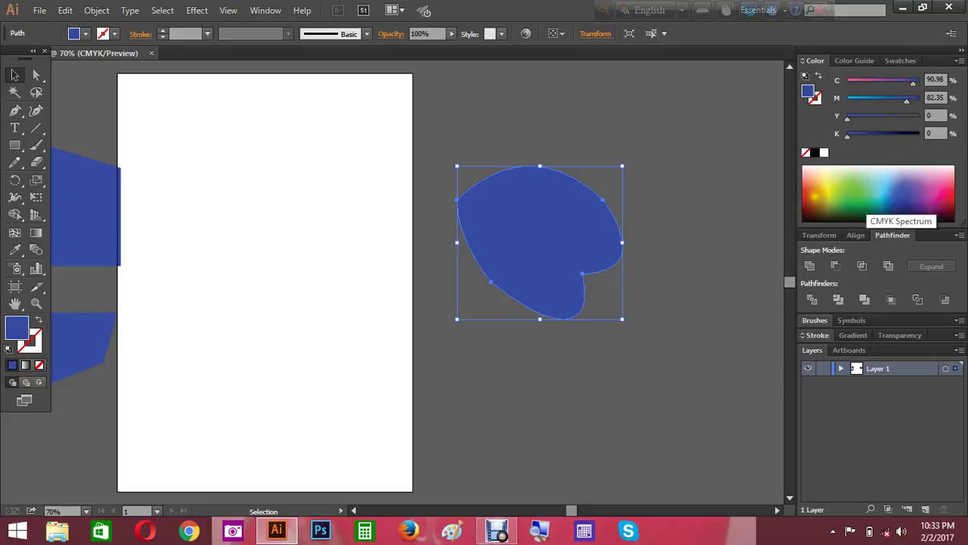
pyautogui.click(813, 195)
pyautogui.moveTo(526, 255)
pyautogui.mouseDown()
pyautogui.moveTo(538, 217)
pyautogui.moveTo(497, 252)
pyautogui.mouseUp()
pyautogui.click(944, 209)
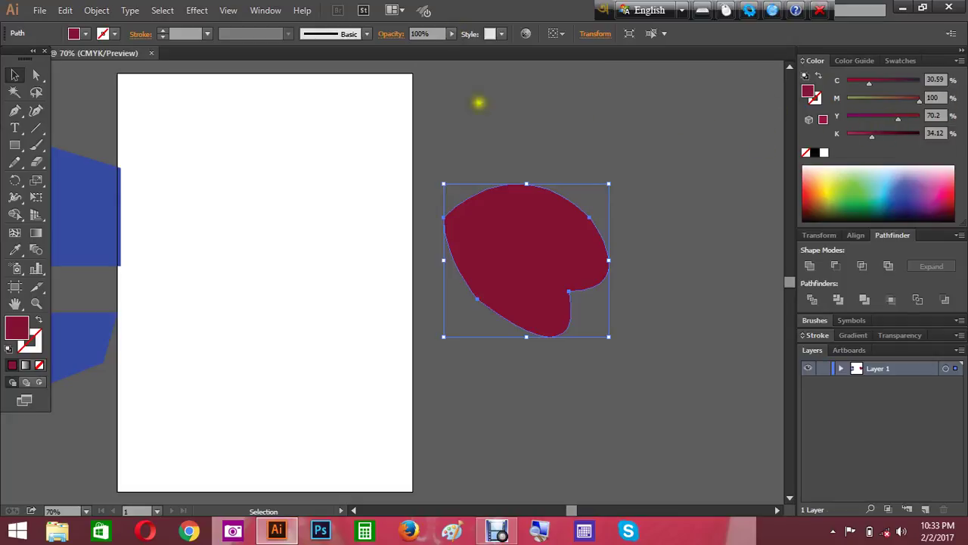
# Step: Open and dismiss the Window menu, then move the red blob up and right and reselect it
pyautogui.click(265, 10)
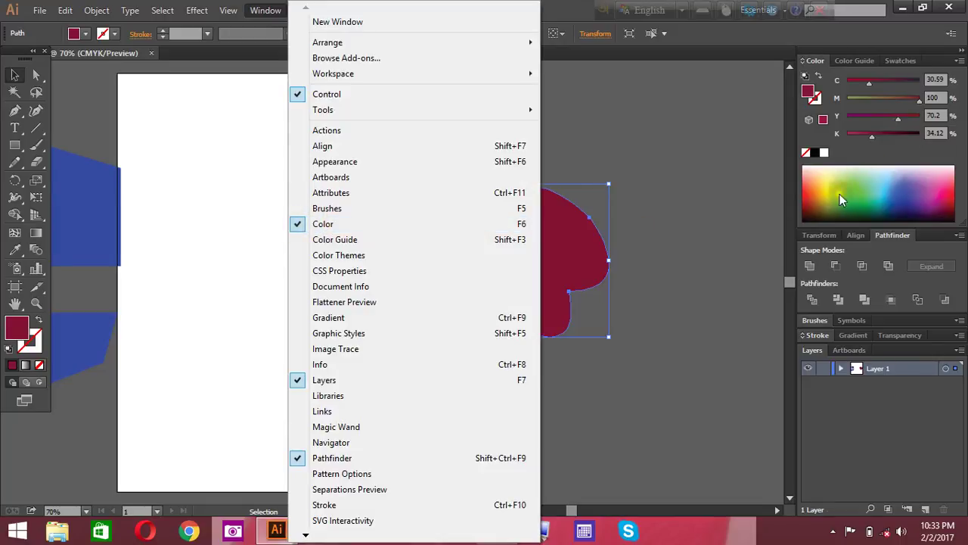
pyautogui.click(714, 163)
pyautogui.moveTo(523, 262)
pyautogui.mouseDown()
pyautogui.moveTo(552, 208)
pyautogui.moveTo(559, 234)
pyautogui.mouseUp()
pyautogui.click(652, 170)
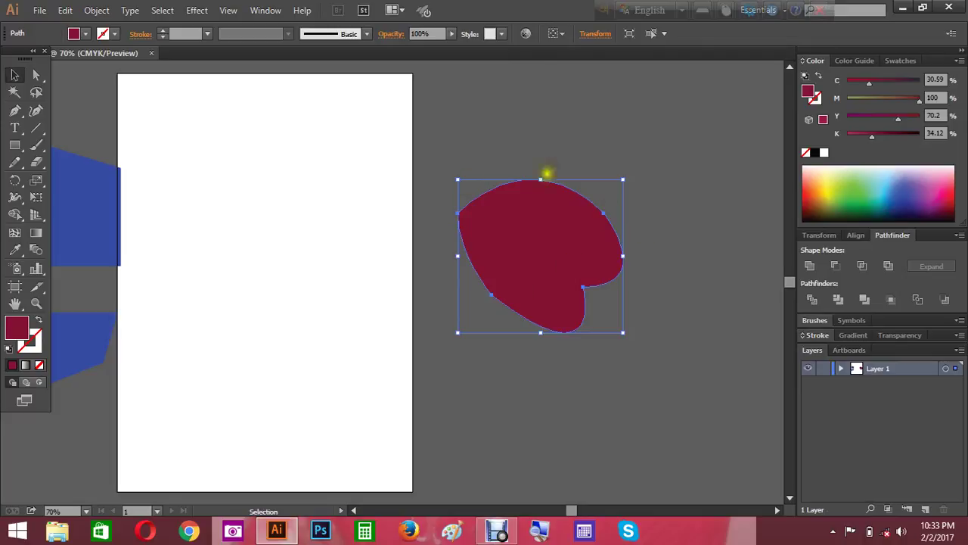
# Step: Drag the red blob up and to the right, clear of the artboard
pyautogui.moveTo(537, 254); pyautogui.dragTo(563, 237)
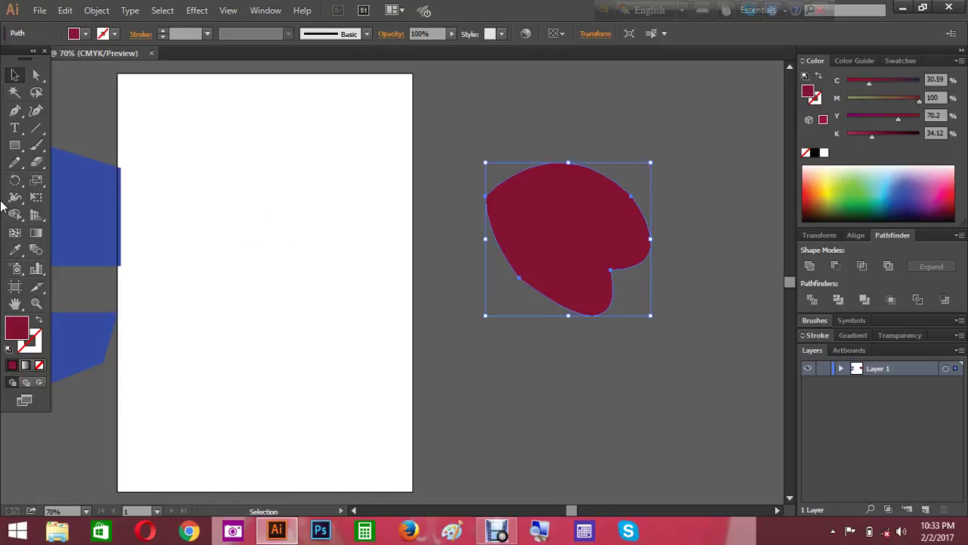
pyautogui.moveTo(569, 224)
pyautogui.mouseDown()
pyautogui.moveTo(575, 217)
pyautogui.moveTo(579, 242)
pyautogui.moveTo(584, 171)
pyautogui.moveTo(553, 203)
pyautogui.mouseUp()
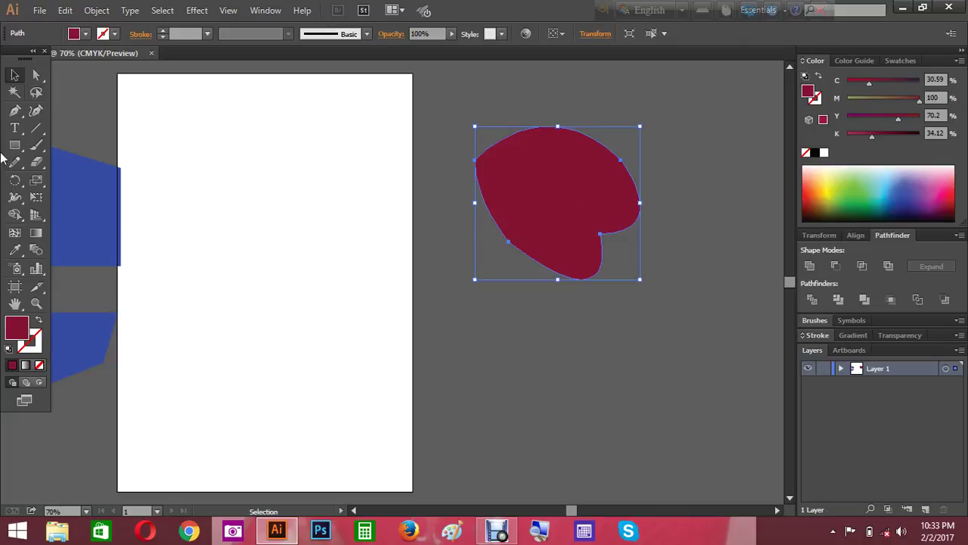
pyautogui.moveTo(574, 181)
pyautogui.mouseDown()
pyautogui.moveTo(649, 225)
pyautogui.moveTo(572, 148)
pyautogui.moveTo(592, 243)
pyautogui.moveTo(627, 182)
pyautogui.moveTo(556, 183)
pyautogui.moveTo(599, 193)
pyautogui.mouseUp()
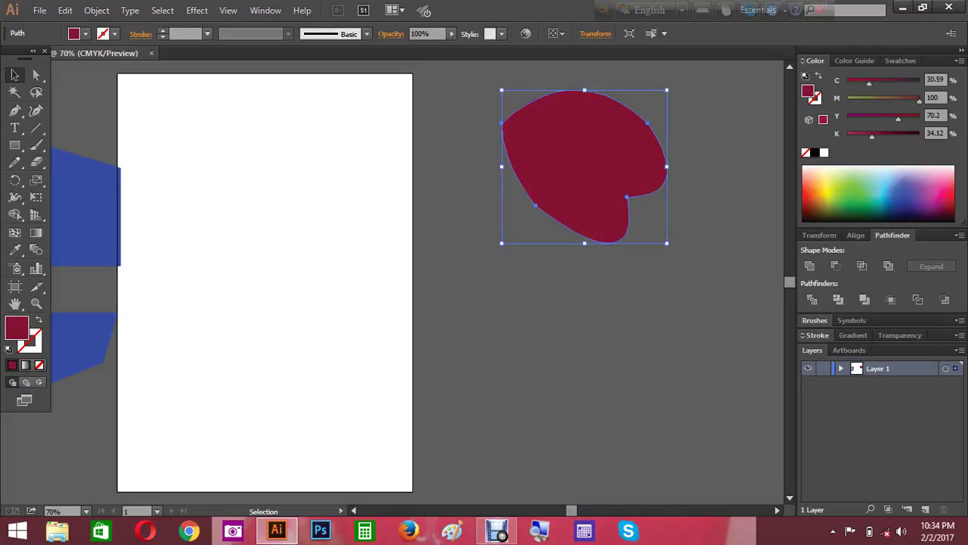
# Step: Settle the blob slightly lower, deselect it, and bring the screen recorder back up
pyautogui.click(568, 307)
pyautogui.moveTo(583, 156)
pyautogui.mouseDown()
pyautogui.moveTo(547, 255)
pyautogui.moveTo(585, 212)
pyautogui.moveTo(612, 256)
pyautogui.mouseUp()
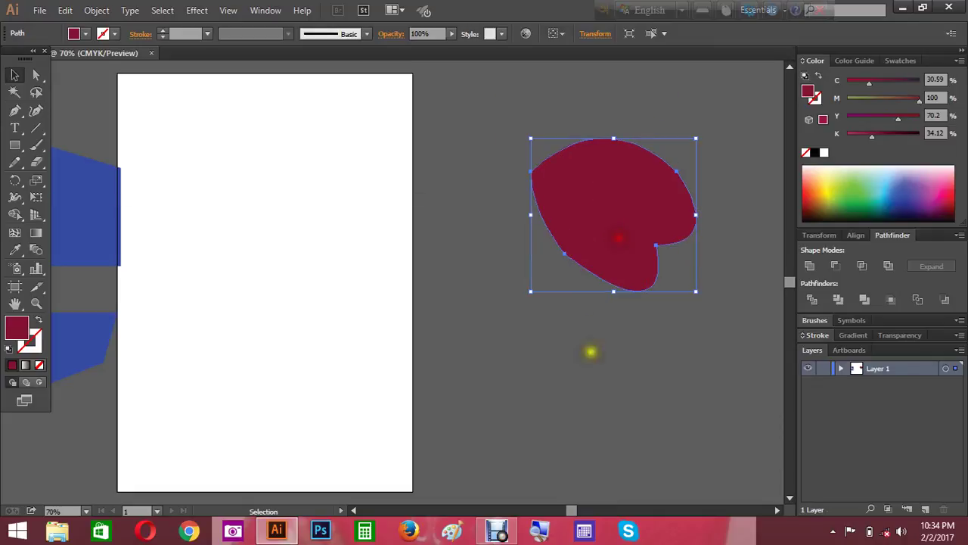
pyautogui.click(557, 347)
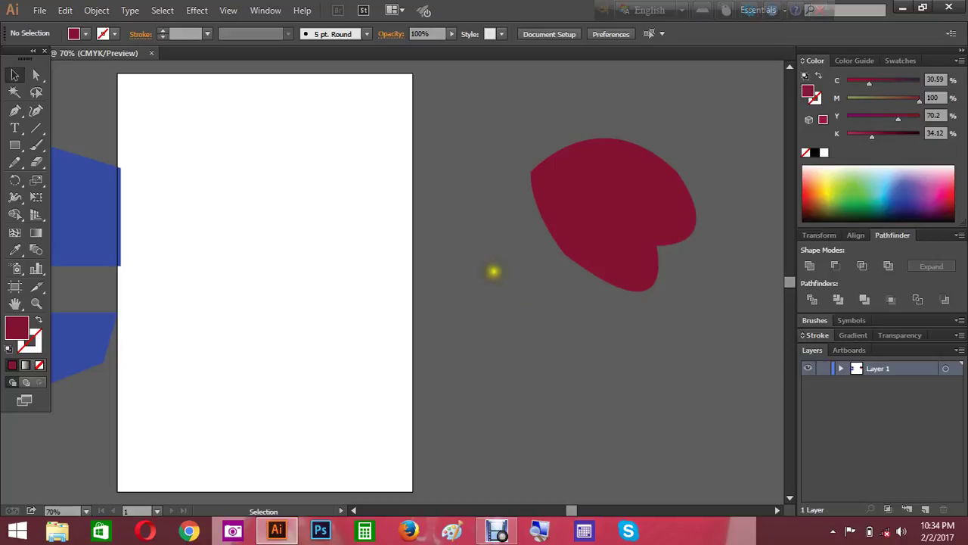
pyautogui.click(497, 531)
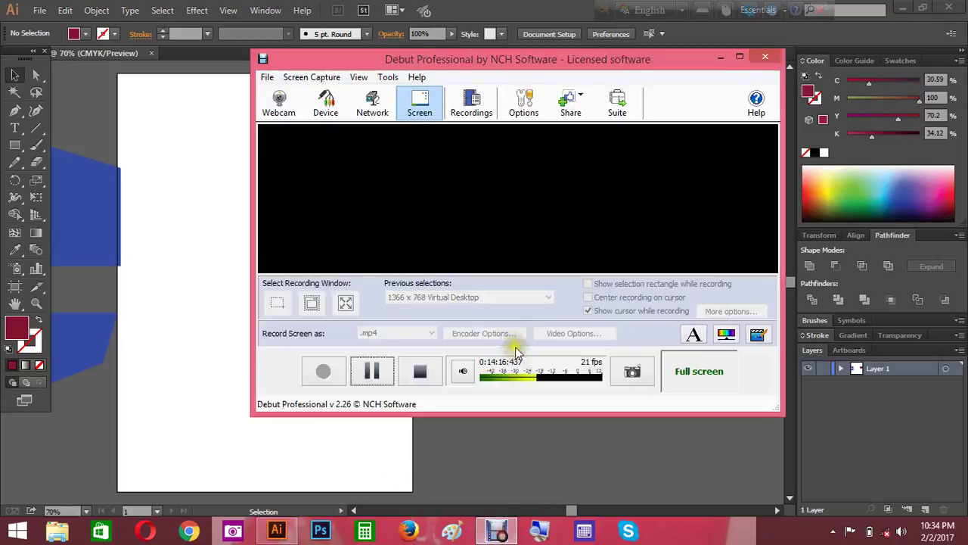